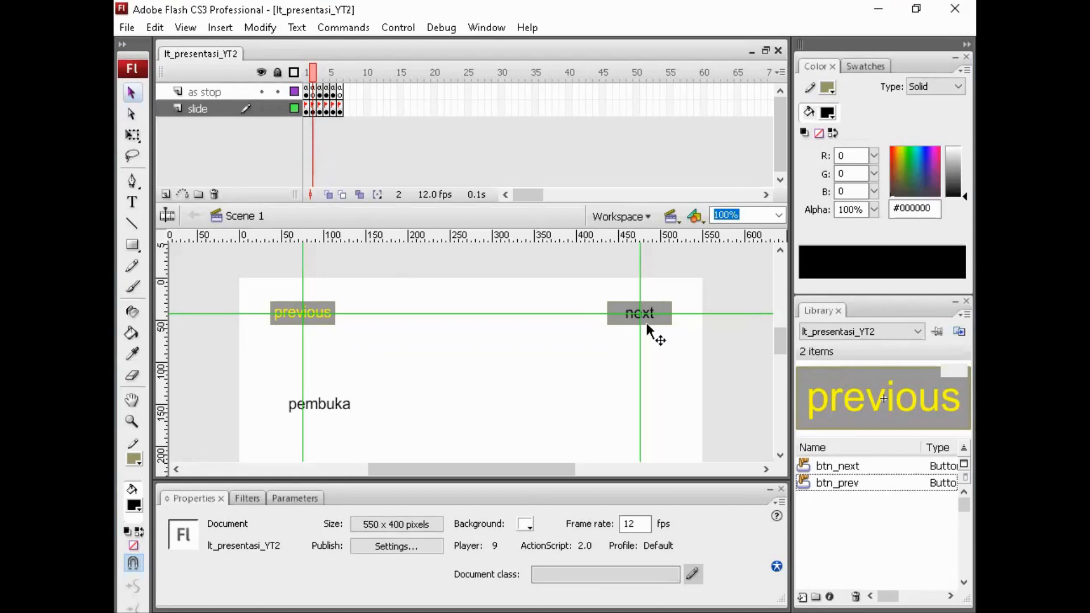
# Check the next and previous buttons and the frame labels across frames 1 to 6 of the slide layer
pyautogui.click(655, 309)
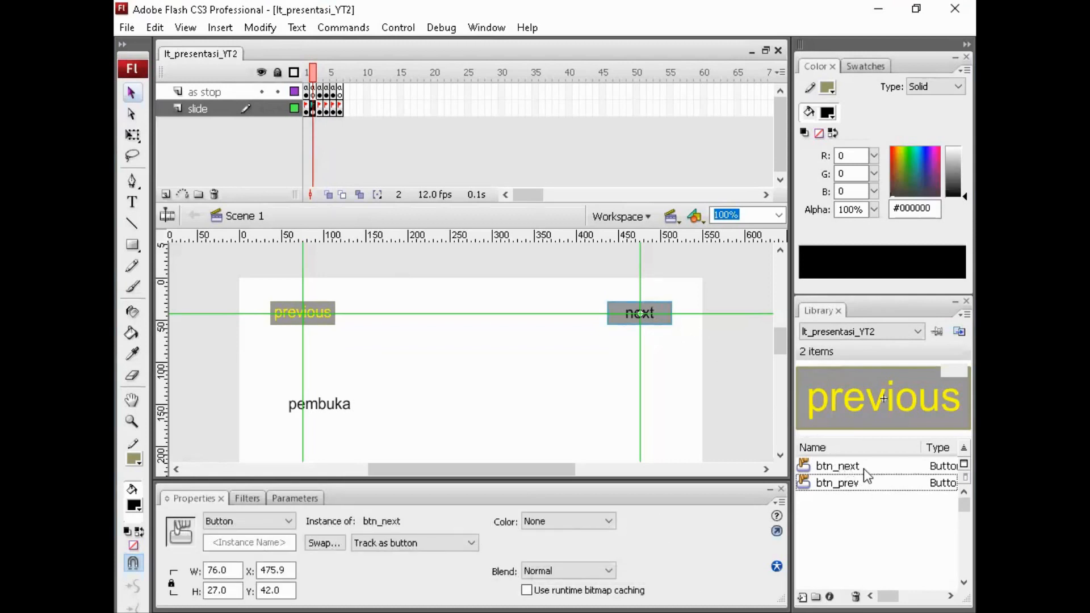
pyautogui.click(326, 311)
pyautogui.click(307, 108)
pyautogui.click(221, 544)
pyautogui.write('1')
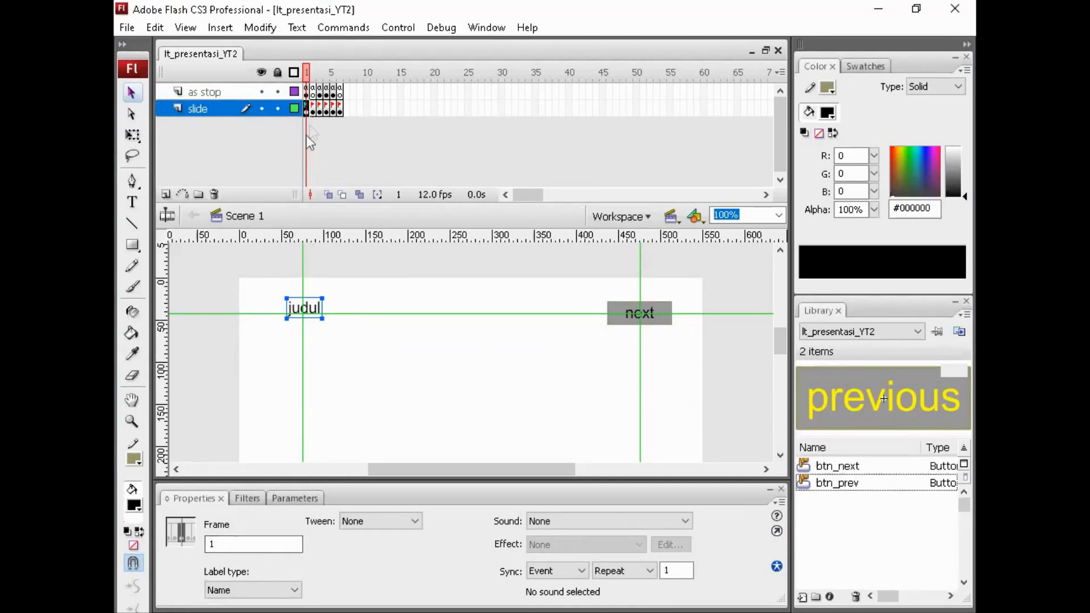
pyautogui.click(313, 110)
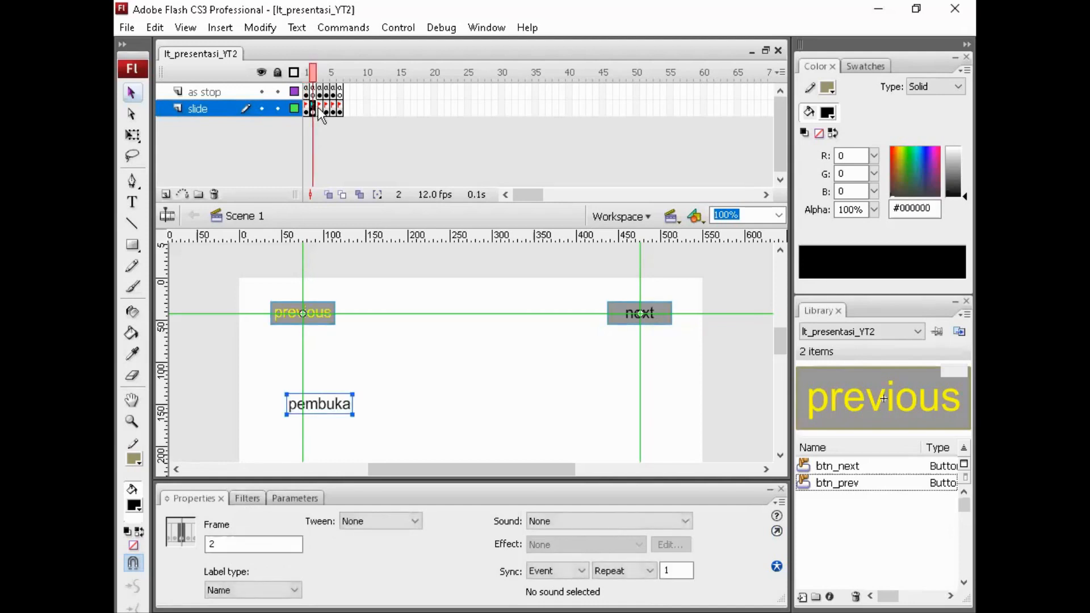
pyautogui.click(320, 110)
pyautogui.click(327, 110)
pyautogui.click(334, 110)
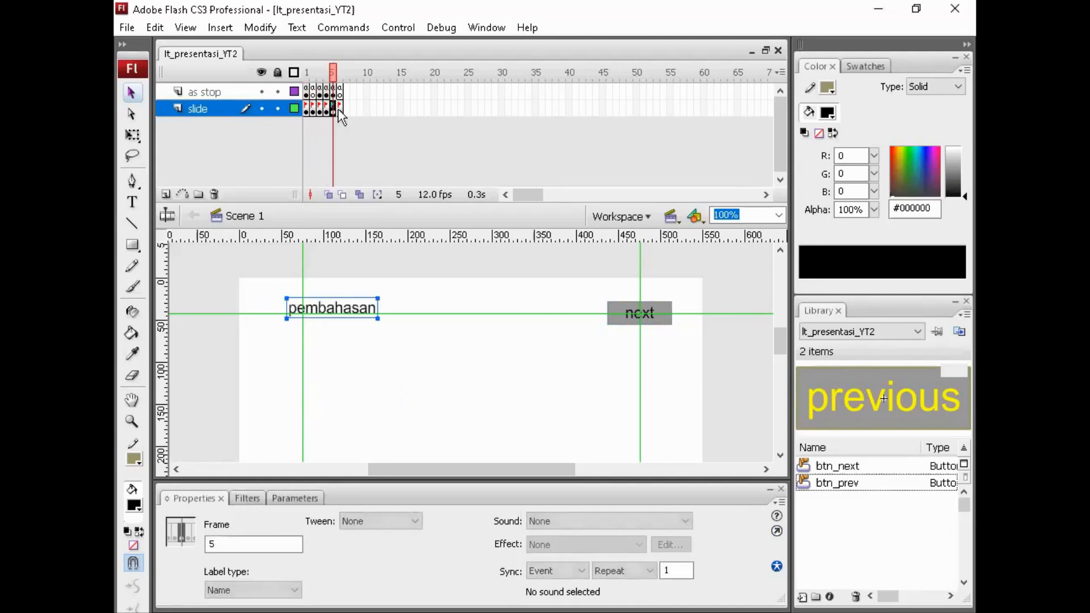
pyautogui.click(340, 110)
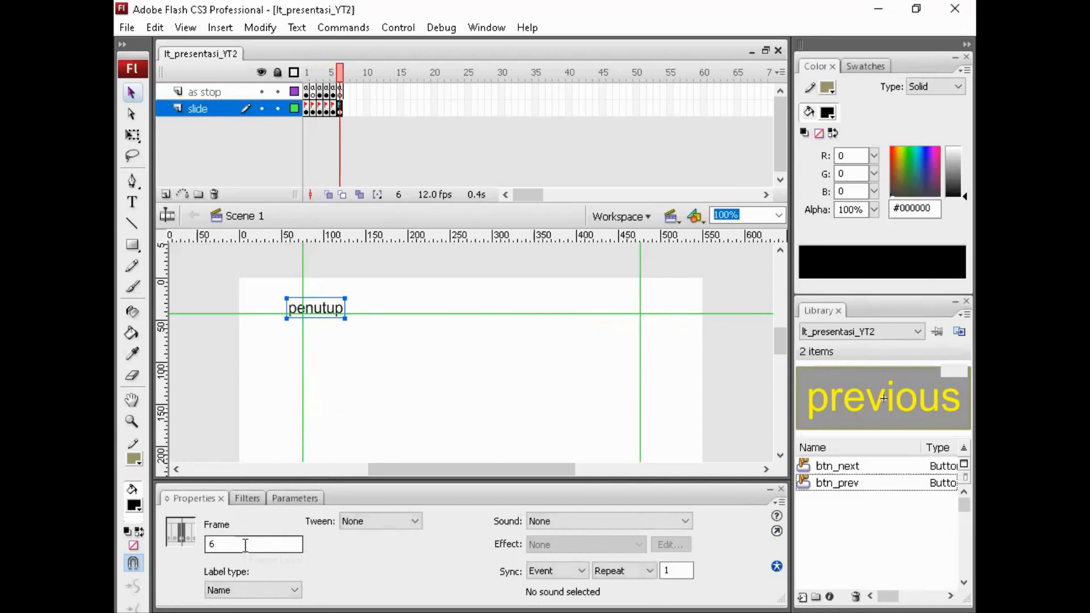
# Set the frame label of frame 6 on the slide layer to akhir
pyautogui.doubleClick(206, 544)
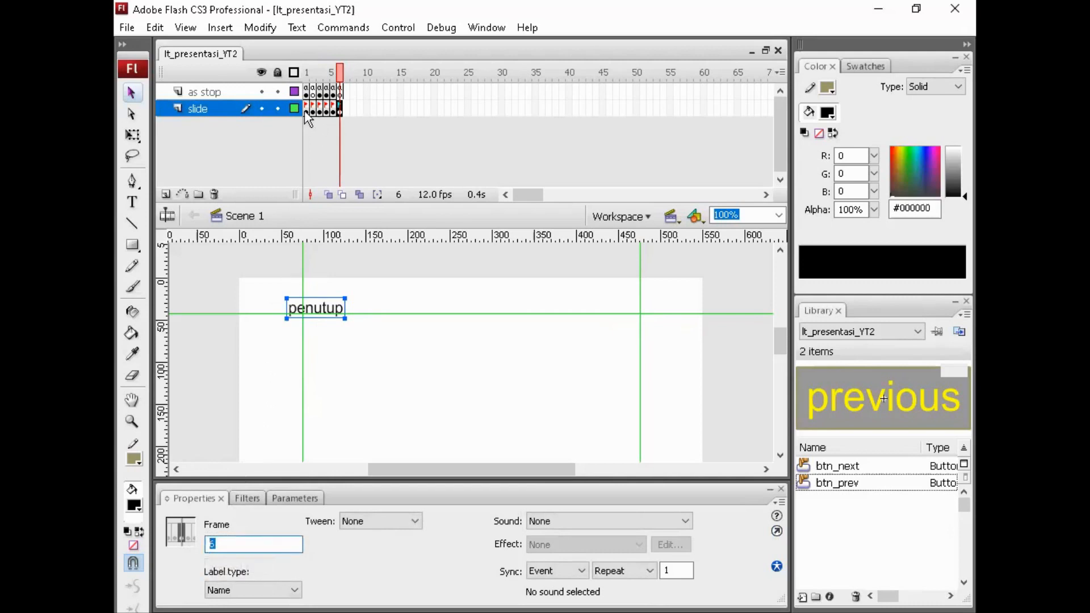
pyautogui.write('akhir')
pyautogui.press('Return')
# Set the frame label of frame 1 on the slide layer to awal
pyautogui.click(305, 108)
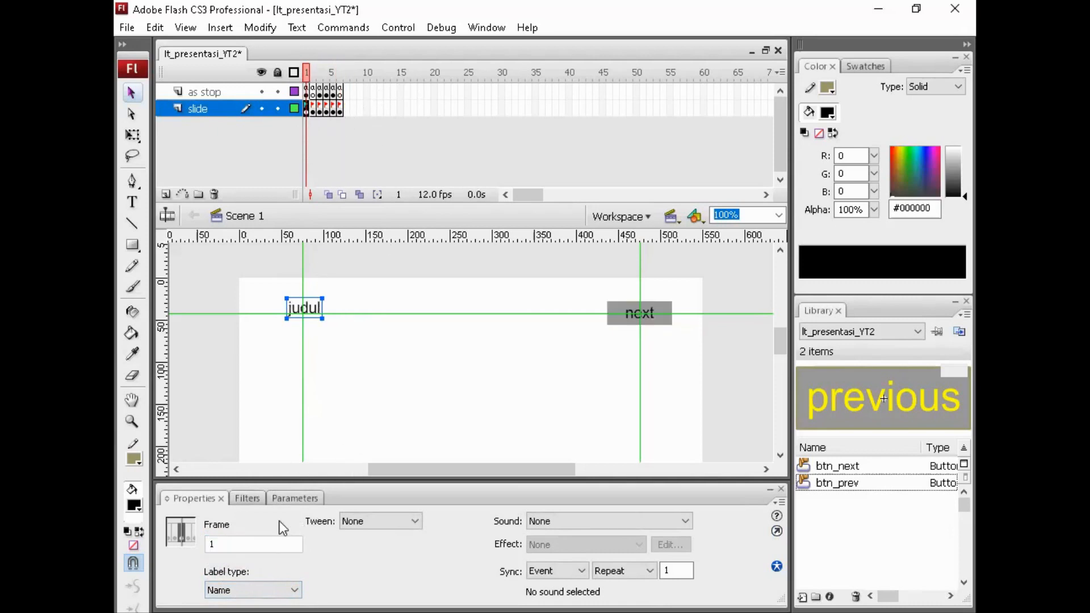
pyautogui.doubleClick(233, 540)
pyautogui.write('a')
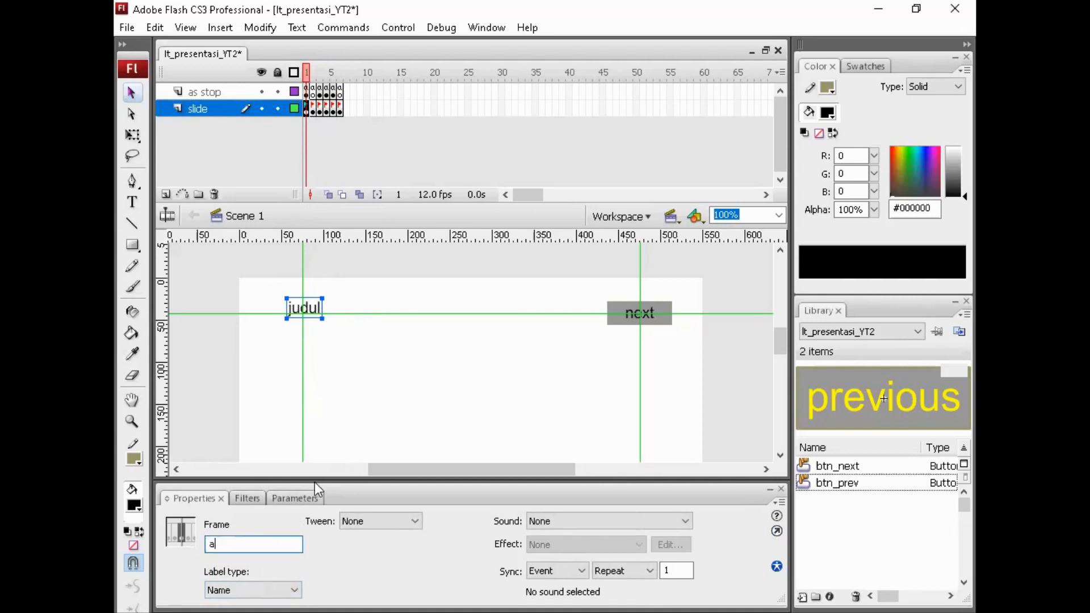
pyautogui.write('wal')
pyautogui.press('Return')
# Reapply the label akhir to frame 6 and awal to frame 1 of the slide layer, then clear the selection
pyautogui.write('akhir')
pyautogui.press('Return')
pyautogui.click(339, 107)
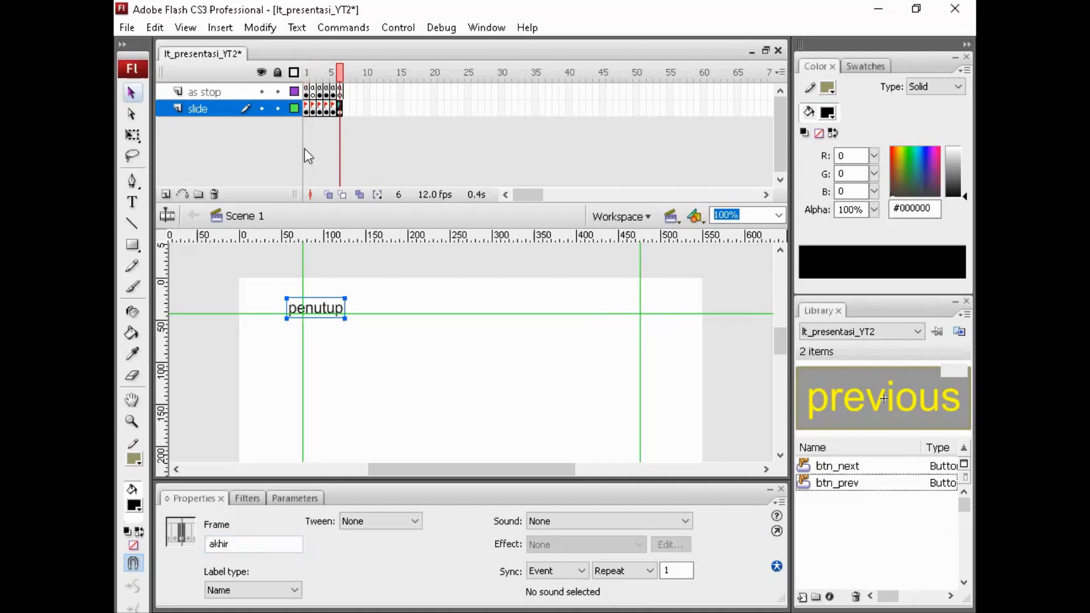
pyautogui.click(305, 107)
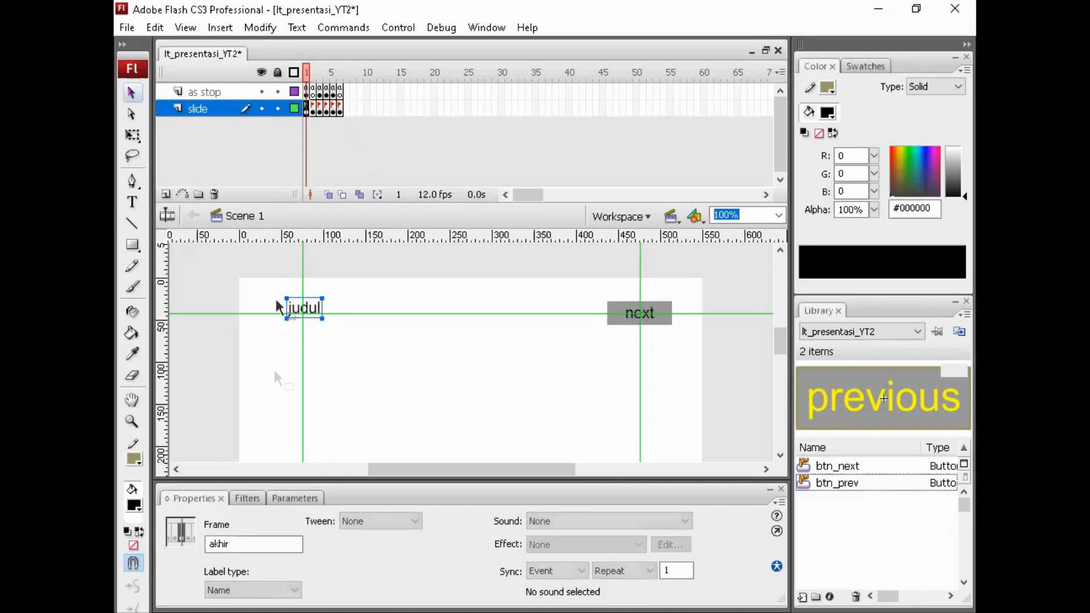
pyautogui.doubleClick(247, 543)
pyautogui.write('awal')
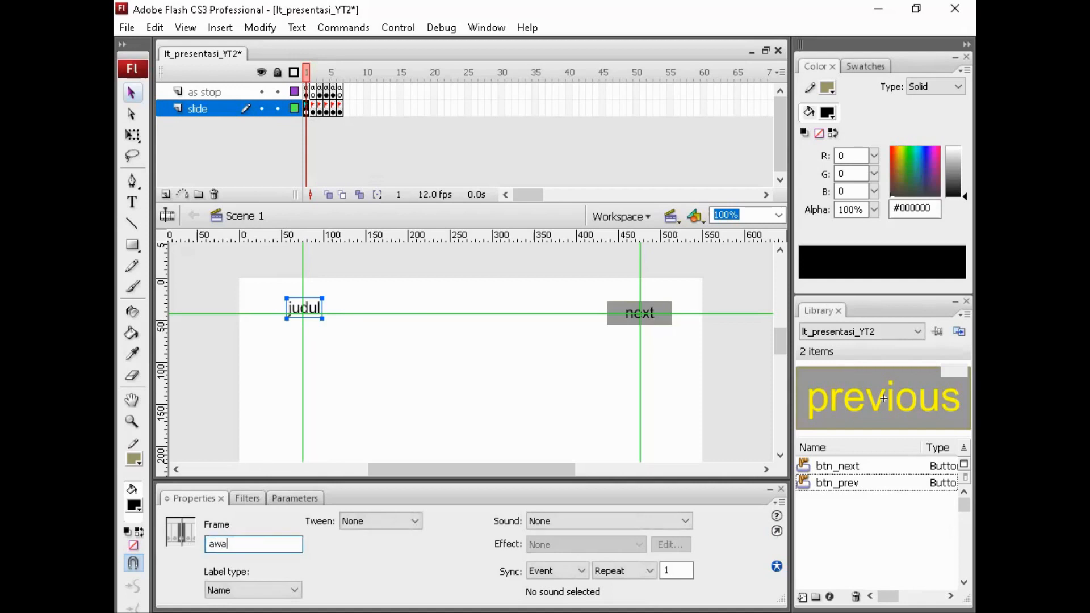
pyautogui.press('Return')
pyautogui.click(392, 368)
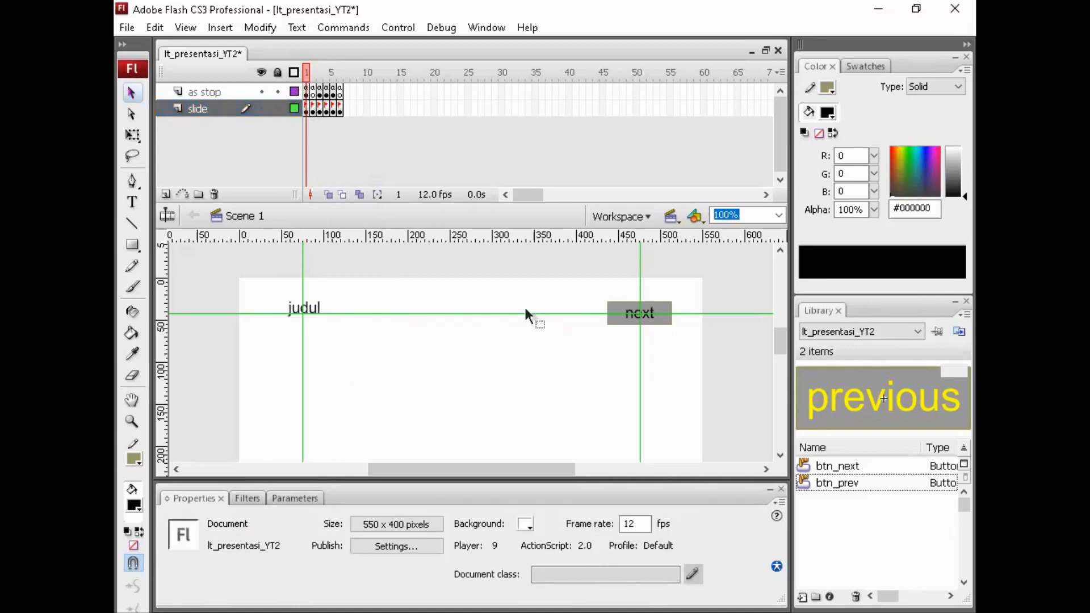
# Inspect the ActionScript attached to the next button on frame 1, then close the script editor
pyautogui.click(624, 309)
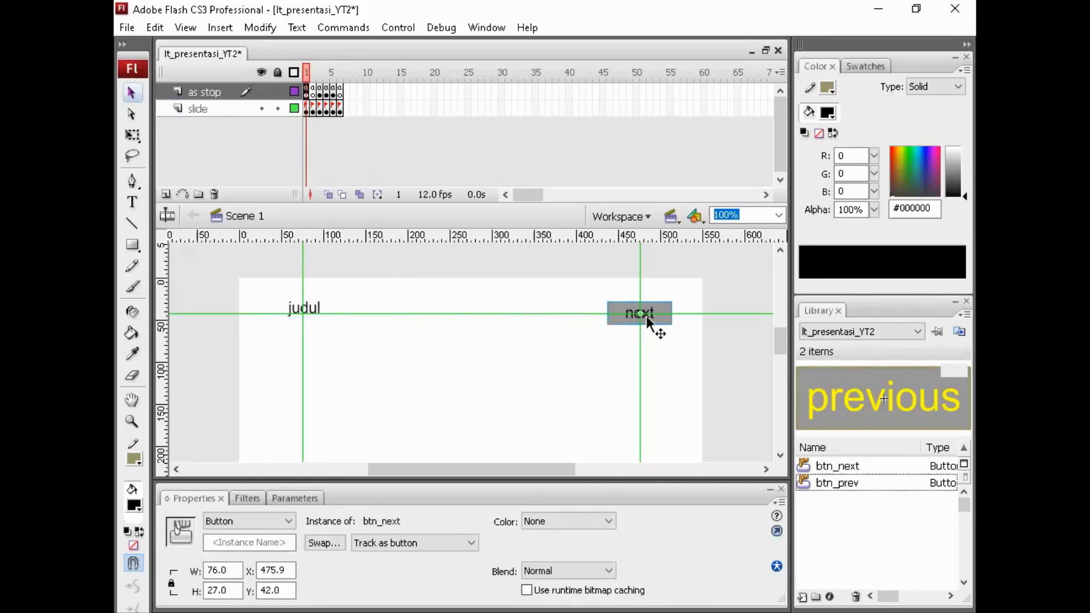
pyautogui.rightClick(646, 316)
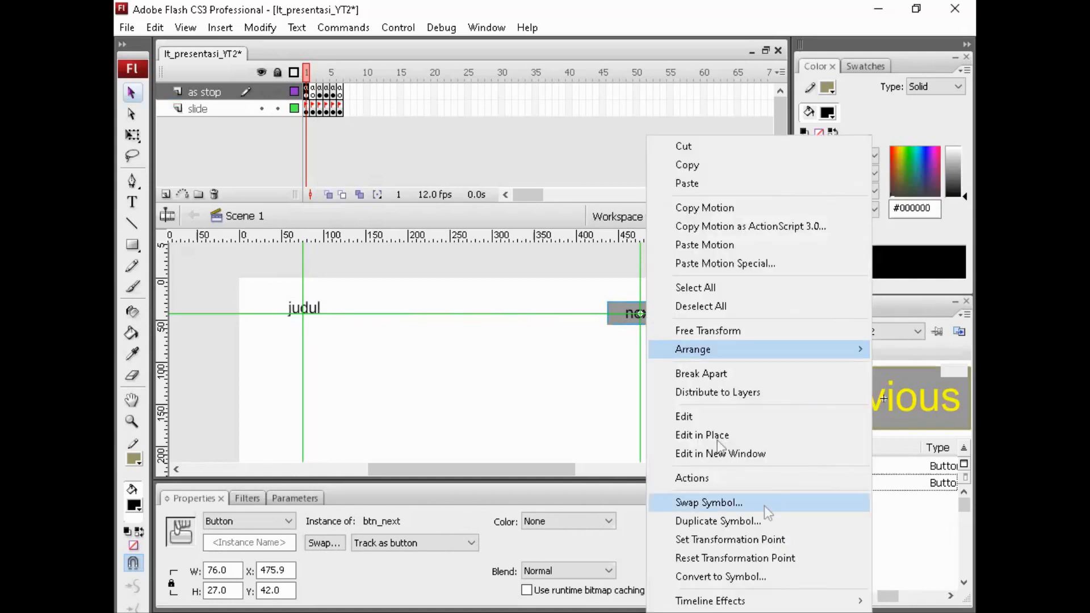
pyautogui.click(706, 477)
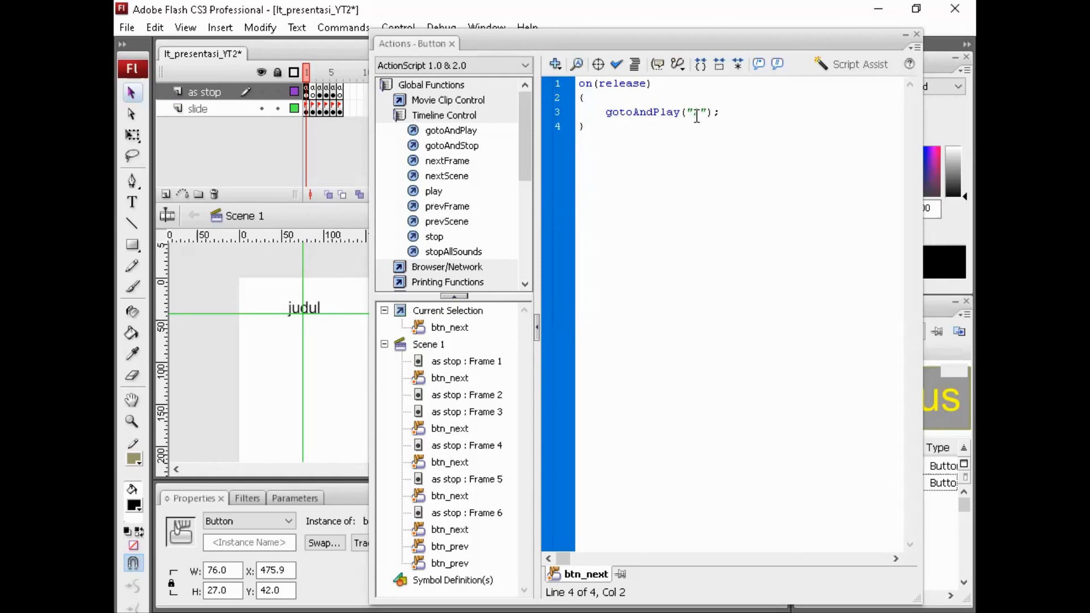
pyautogui.click(916, 35)
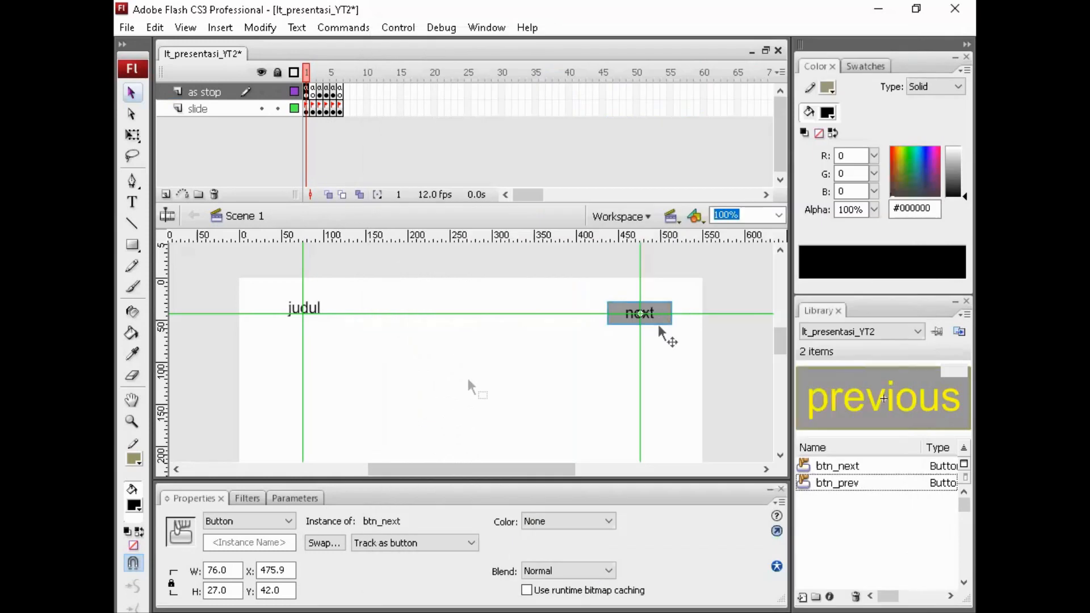
# Inspect the ActionScript attached to the next button on frame 2, then close the script editor
pyautogui.click(312, 109)
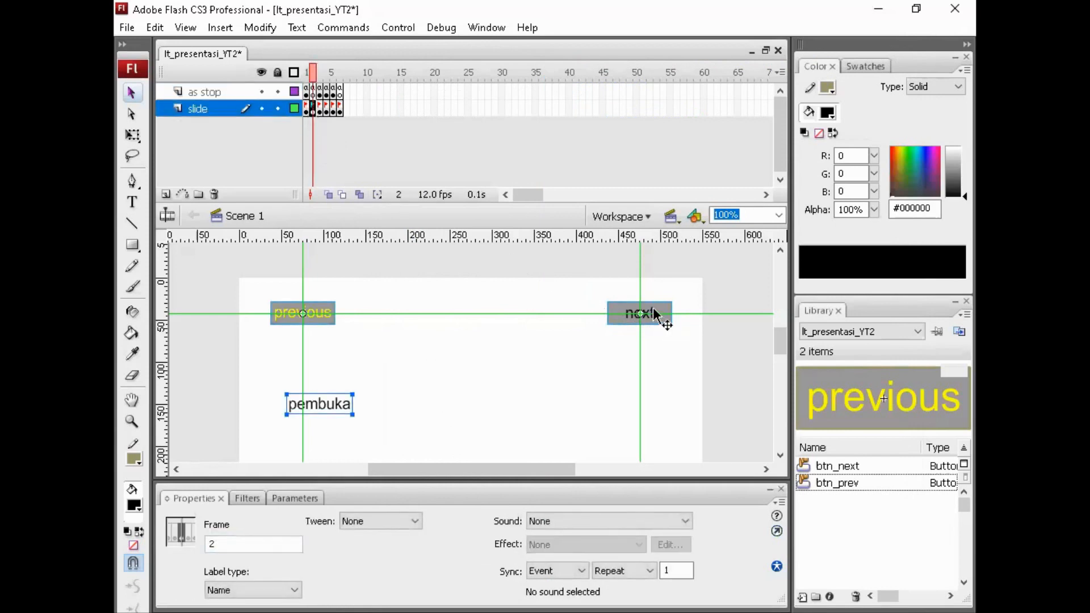
pyautogui.hotkey('ctrl', 'a')
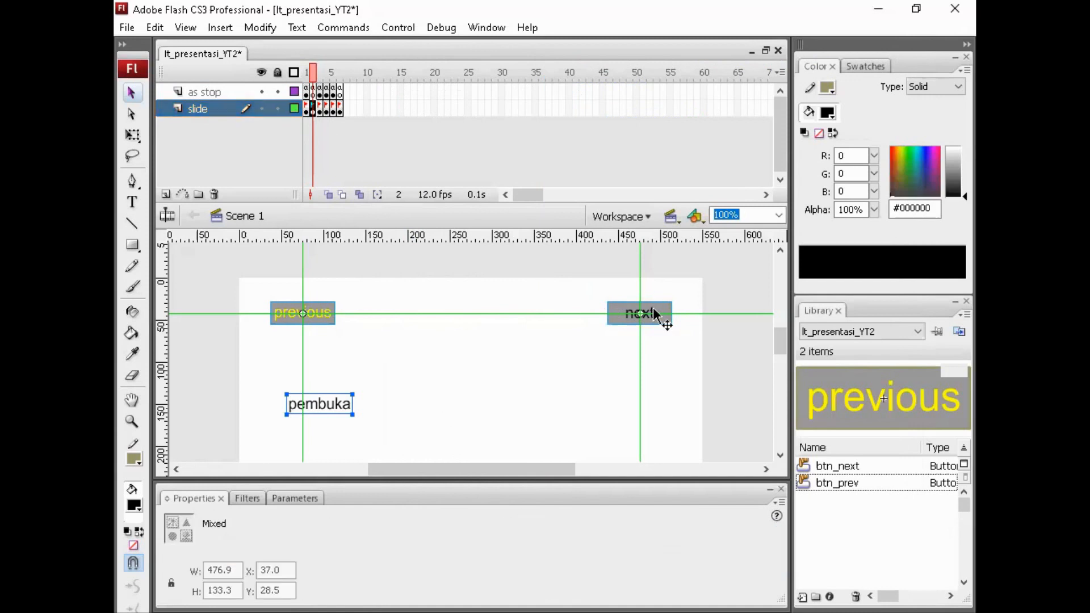
pyautogui.rightClick(652, 309)
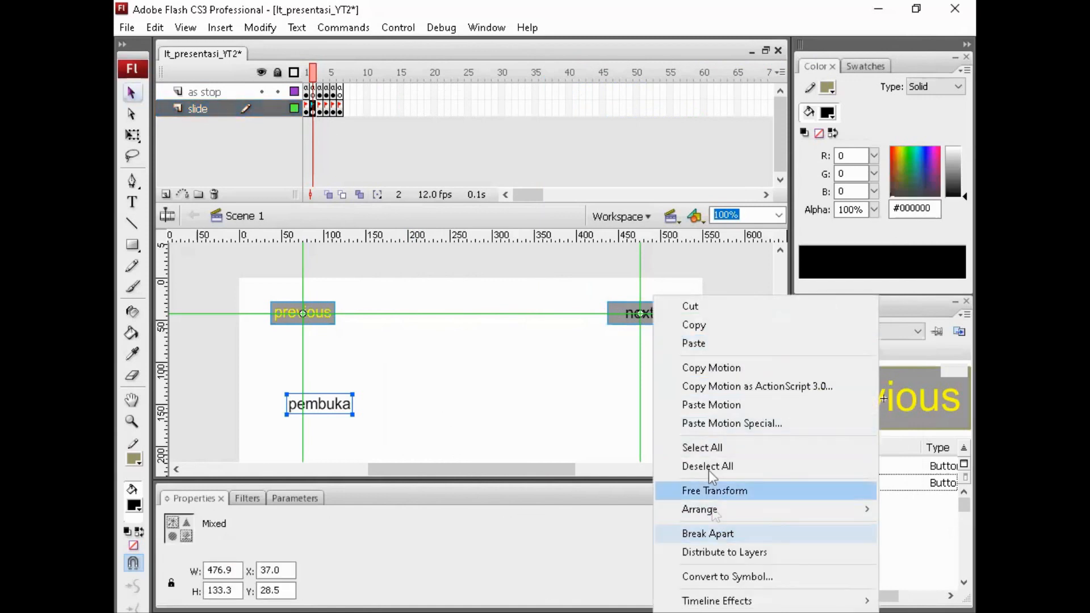
pyautogui.click(552, 390)
pyautogui.click(619, 307)
pyautogui.rightClick(620, 310)
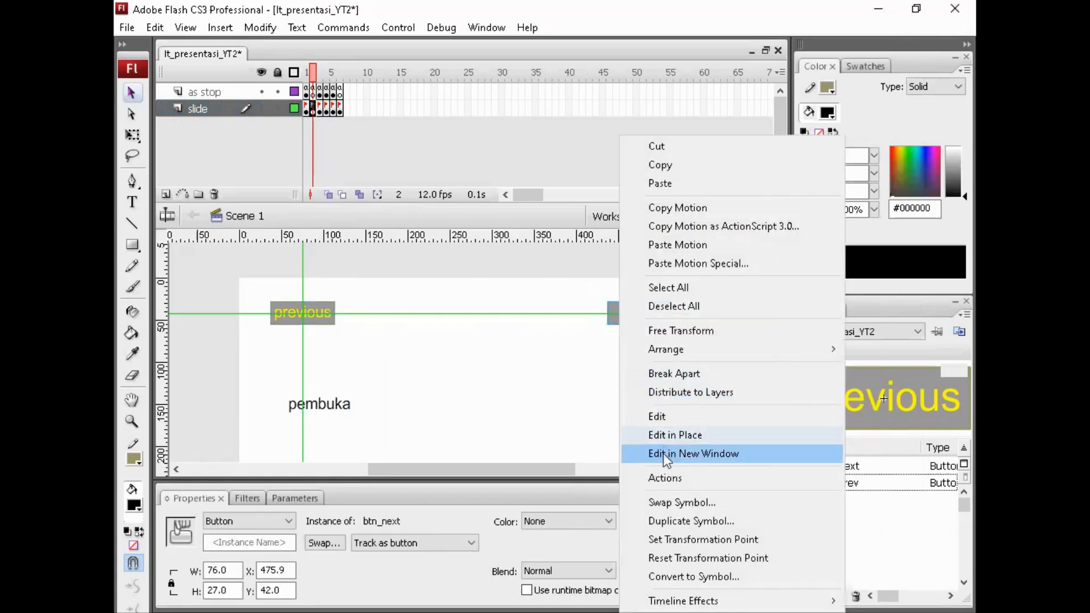
pyautogui.click(665, 477)
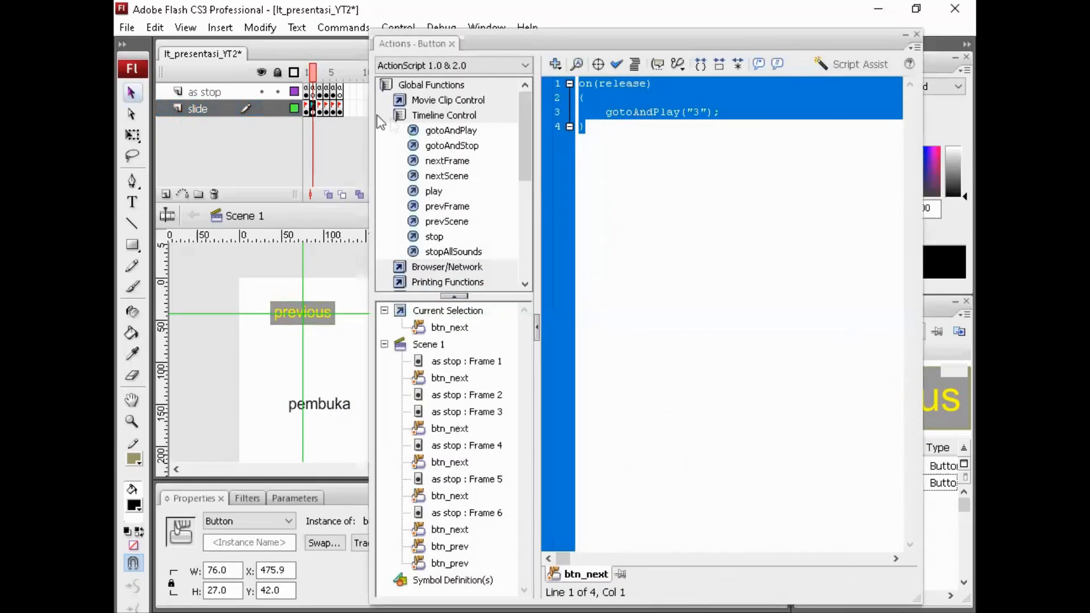
pyautogui.click(916, 35)
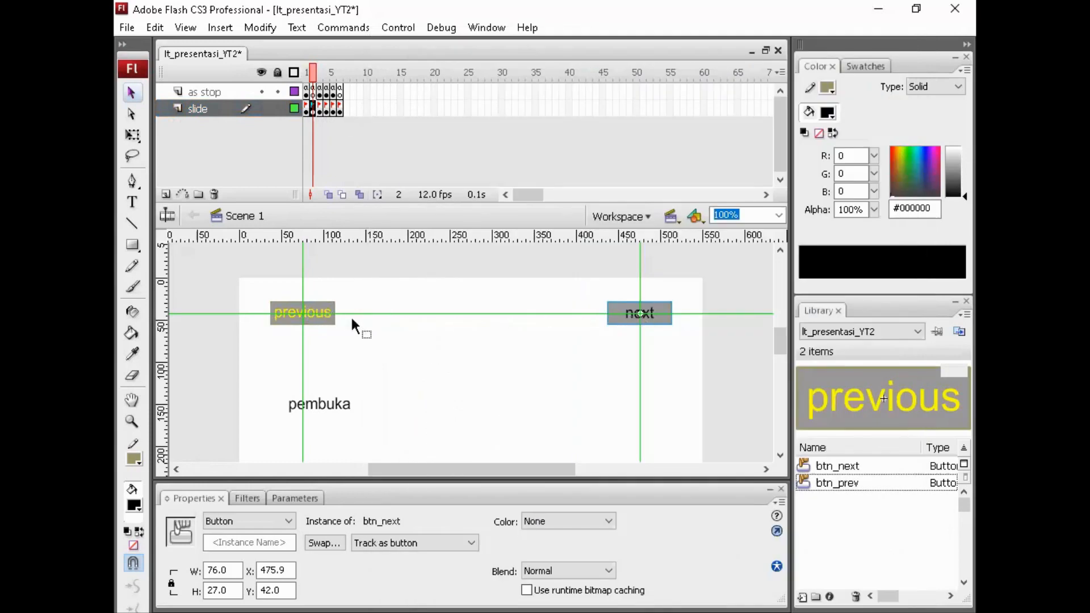
# Inspect the gotoAndPlay target in the previous button's script on frame 2, then close the script editor
pyautogui.click(320, 310)
pyautogui.rightClick(320, 306)
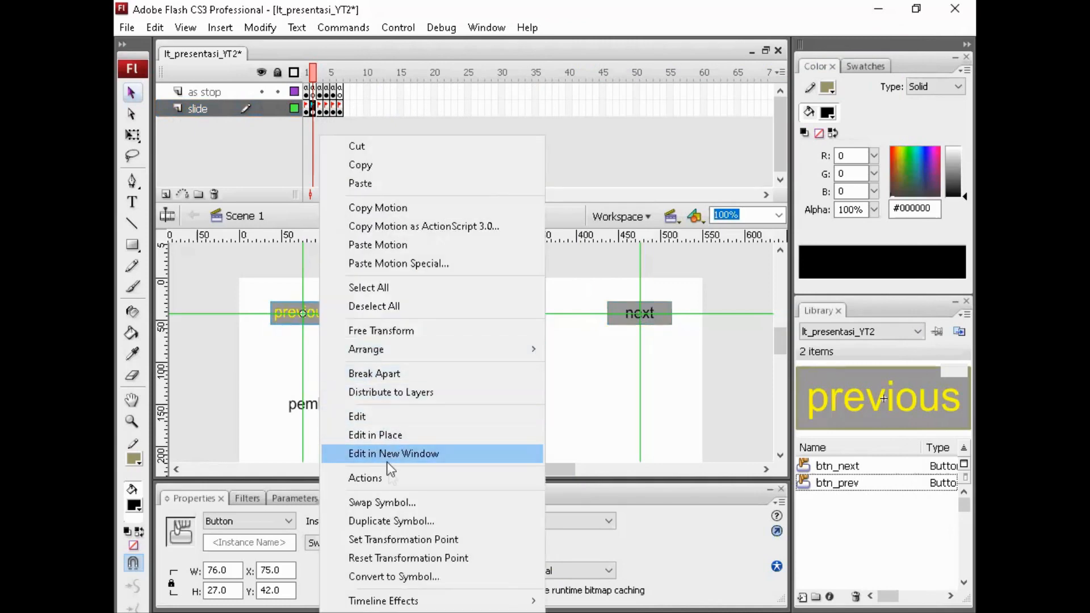
pyautogui.click(392, 481)
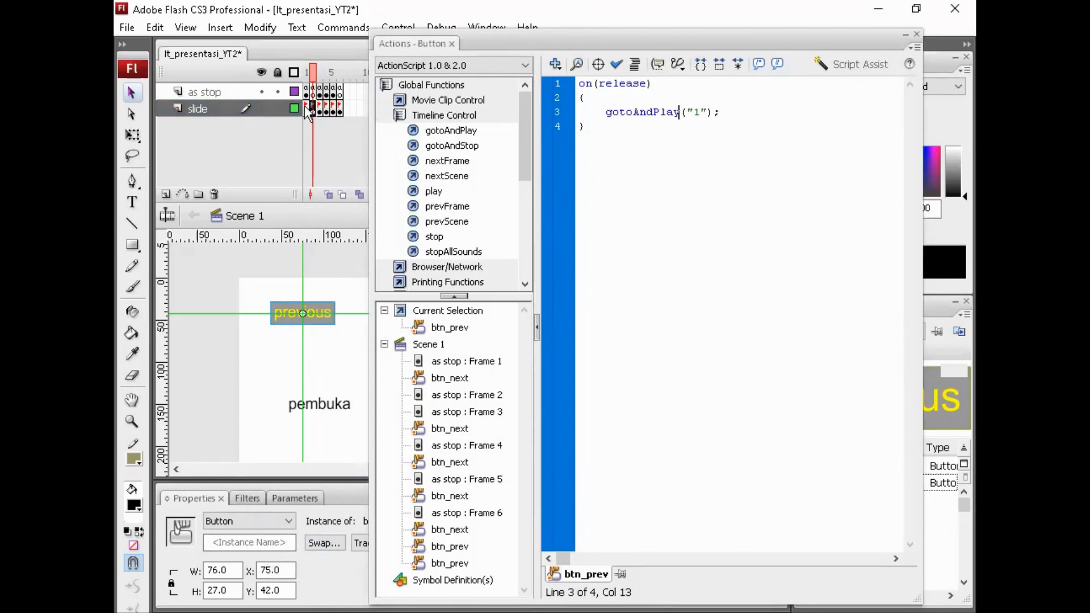
pyautogui.doubleClick(697, 111)
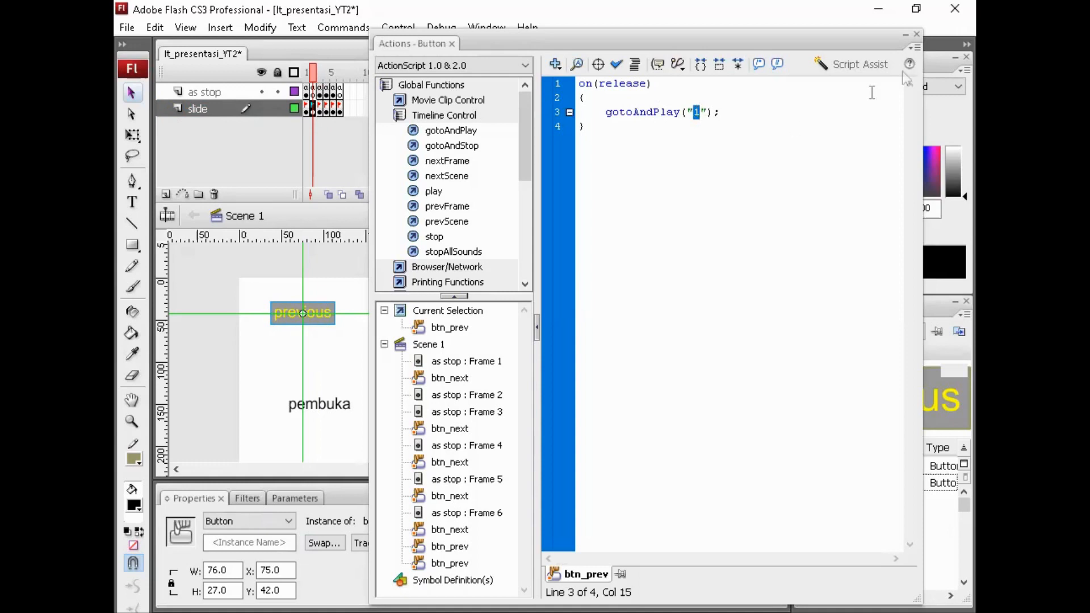
pyautogui.click(917, 35)
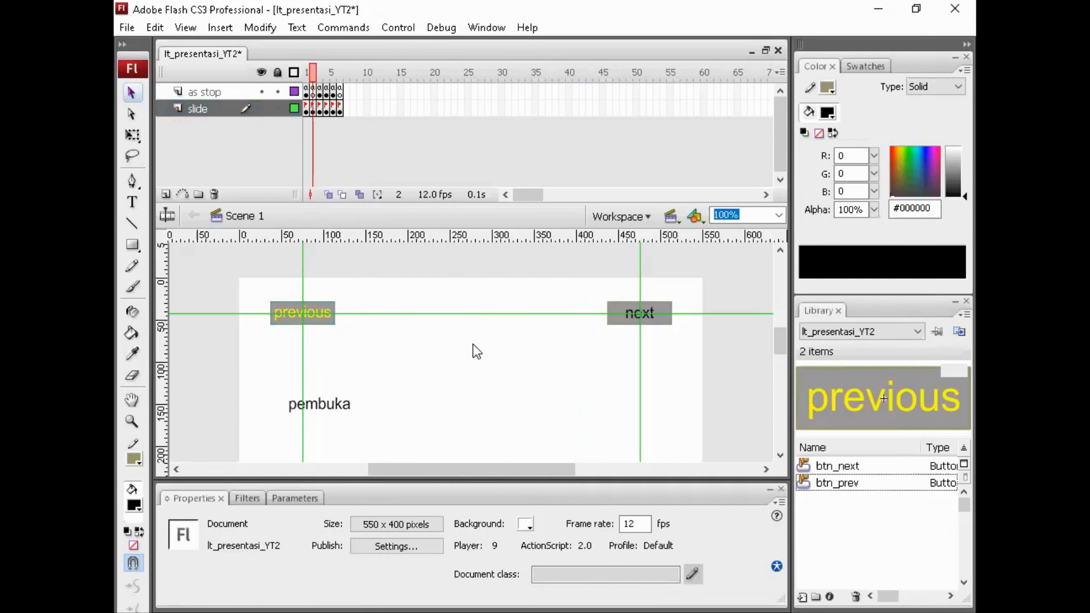
# Test the movie, trying the next and previous buttons repeatedly to check navigation back to the first slide, then close the preview
pyautogui.hotkey('ctrl', 'Return')
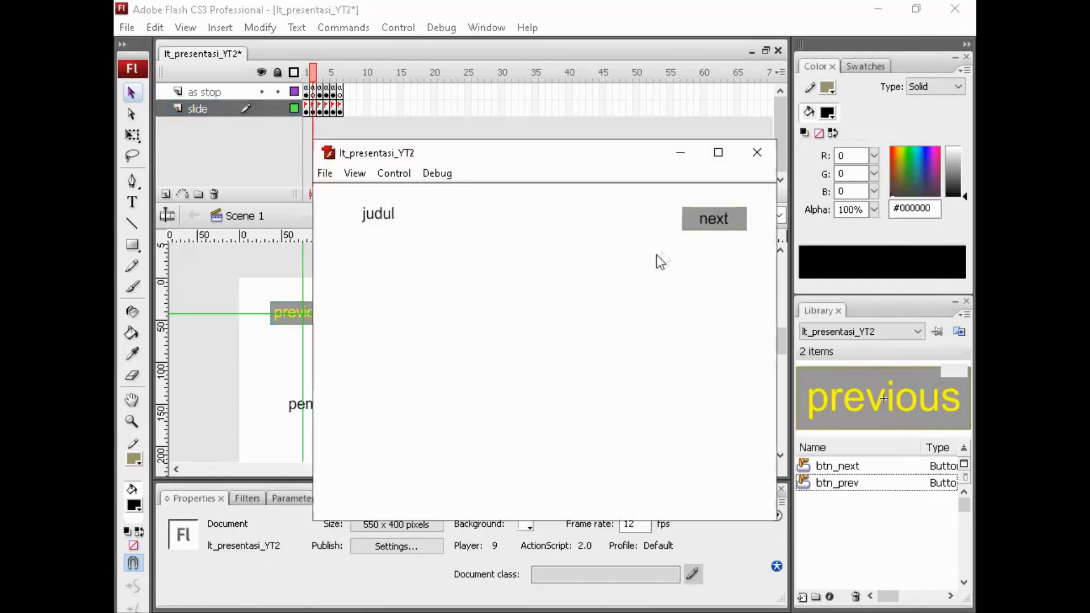
pyautogui.click(704, 222)
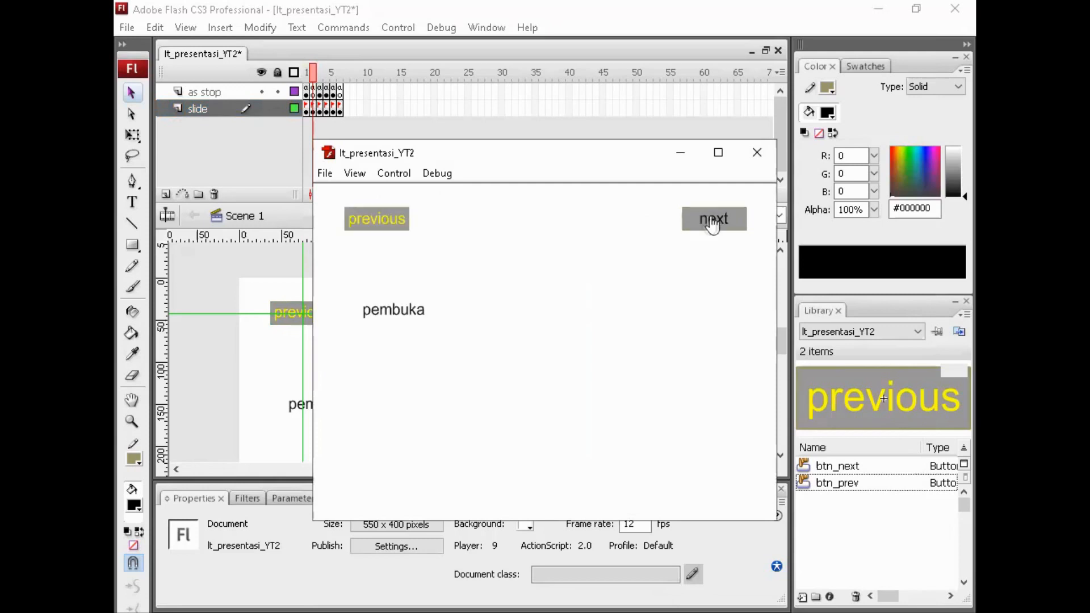
pyautogui.click(372, 225)
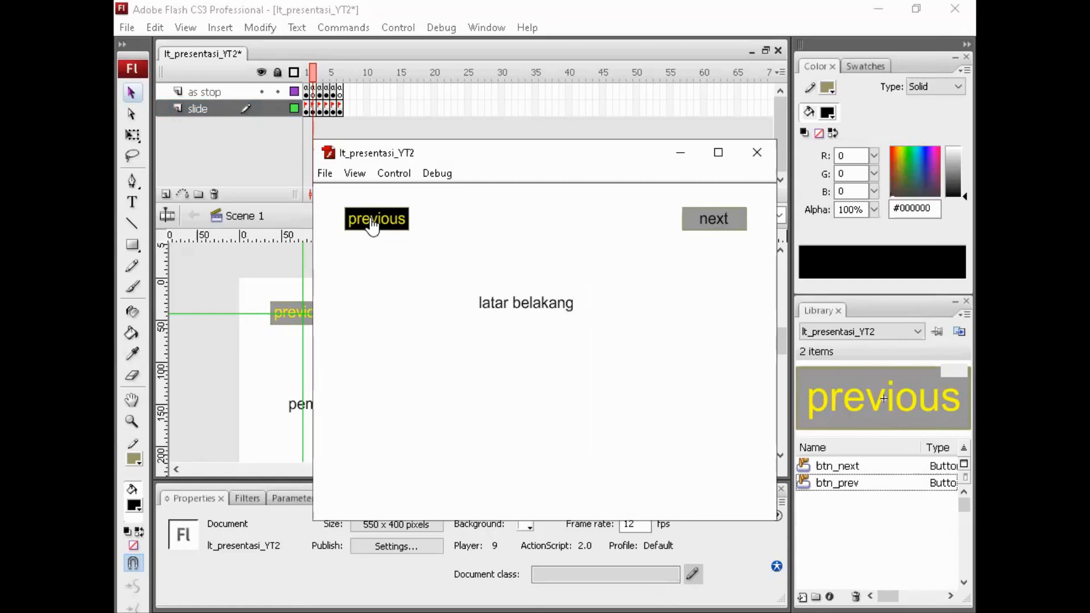
pyautogui.click(371, 222)
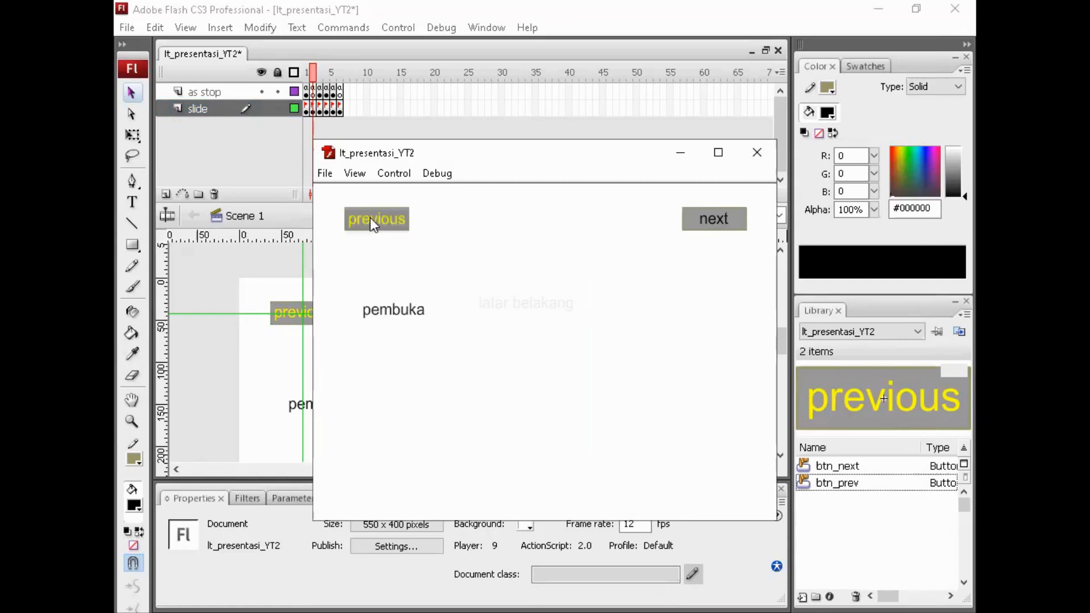
pyautogui.click(371, 223)
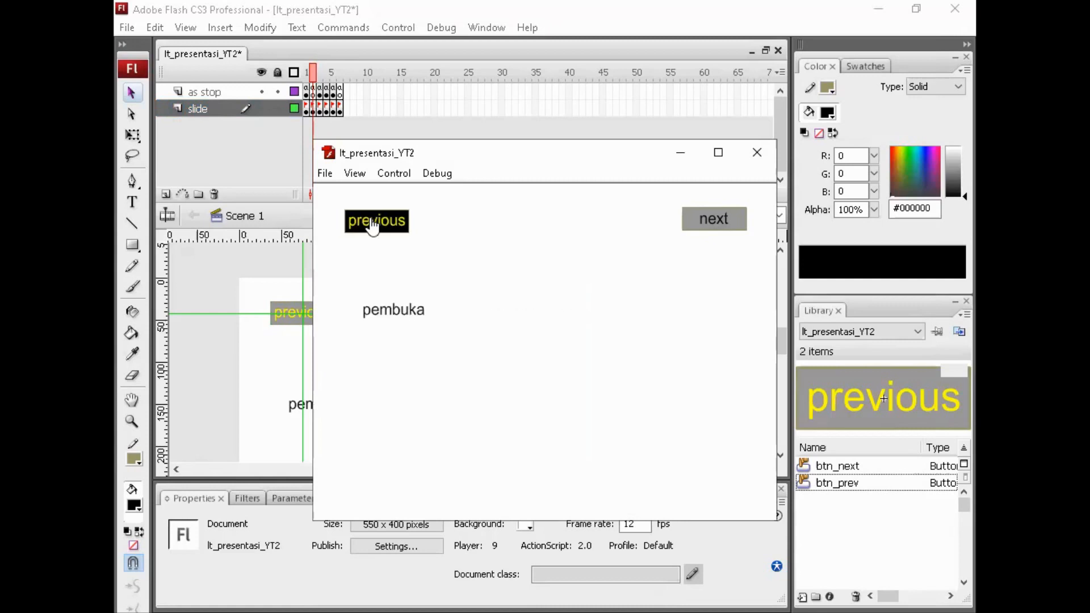
pyautogui.click(372, 223)
pyautogui.click(372, 222)
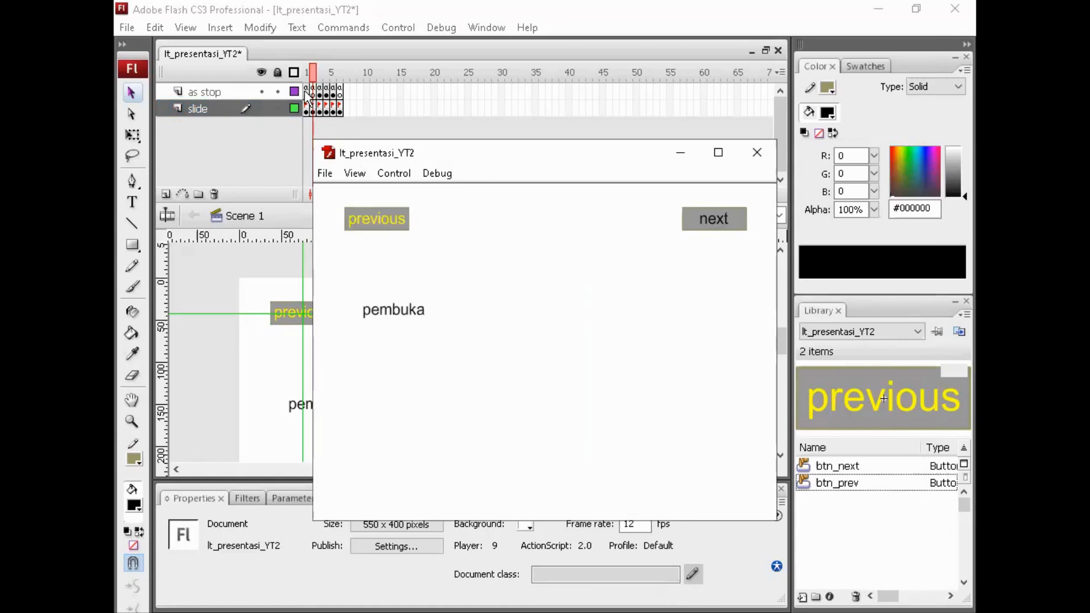
pyautogui.click(379, 221)
pyautogui.click(379, 221)
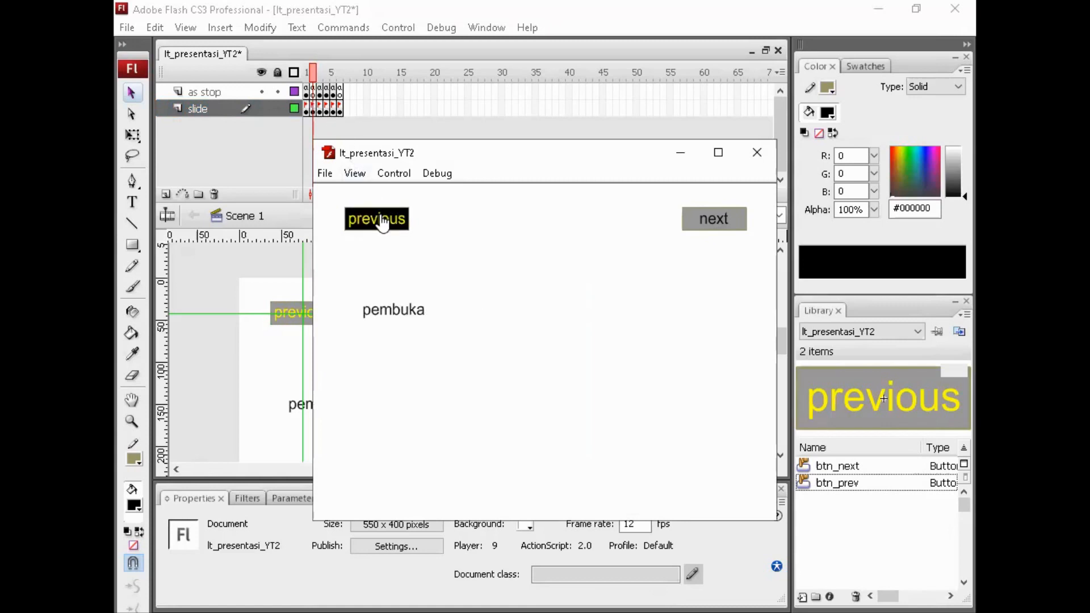
pyautogui.click(381, 221)
pyautogui.click(383, 221)
pyautogui.click(382, 221)
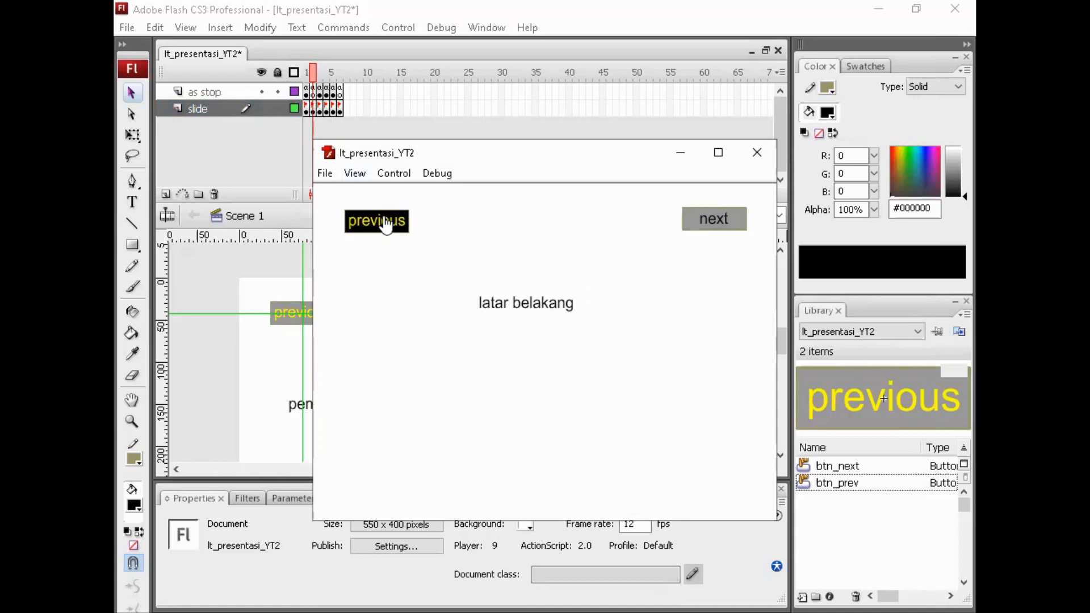
pyautogui.click(384, 223)
pyautogui.click(757, 153)
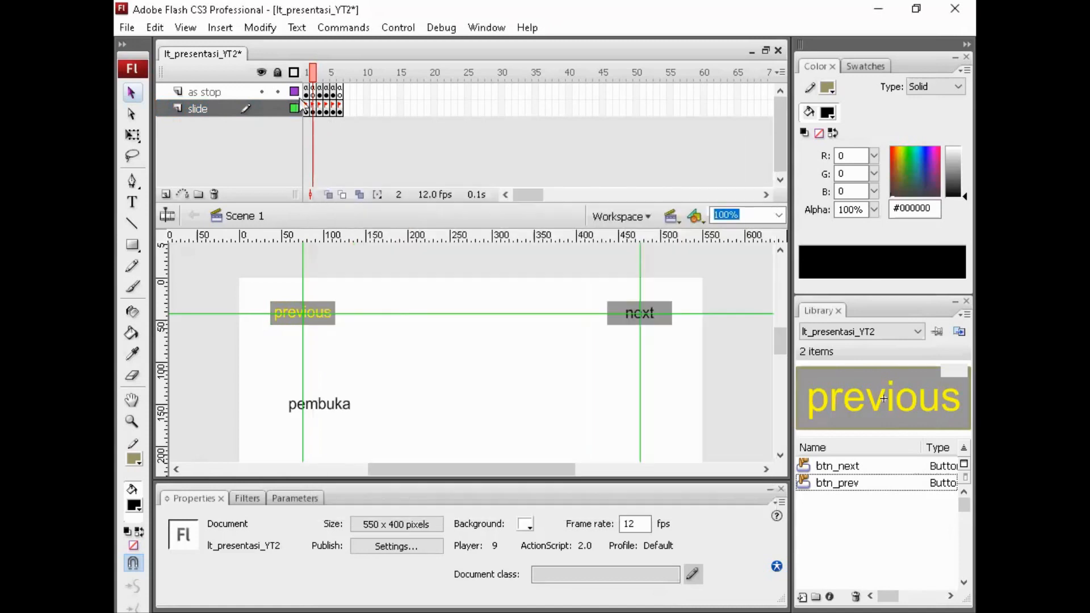
# Change the gotoAndPlay target in the previous button's script on frame 2 to "awal", then close the script editor
pyautogui.click(307, 109)
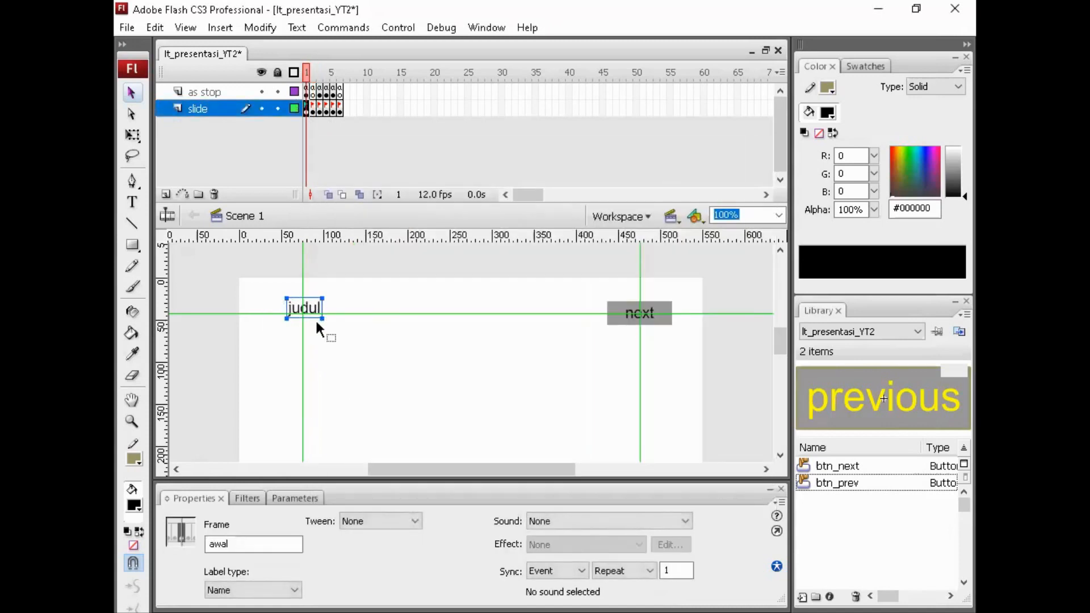
pyautogui.click(313, 109)
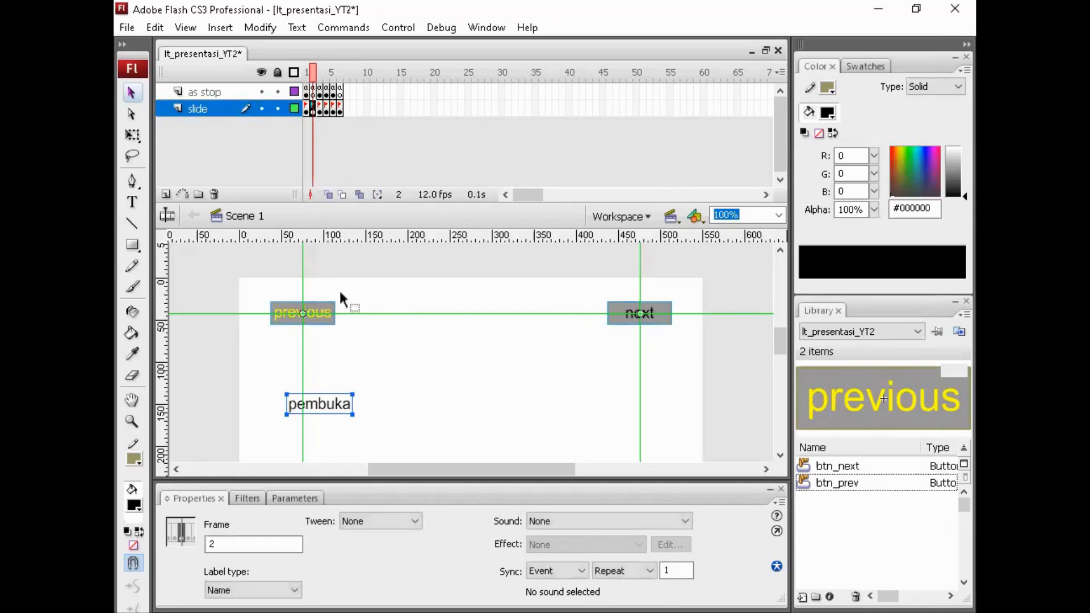
pyautogui.click(355, 335)
pyautogui.click(316, 310)
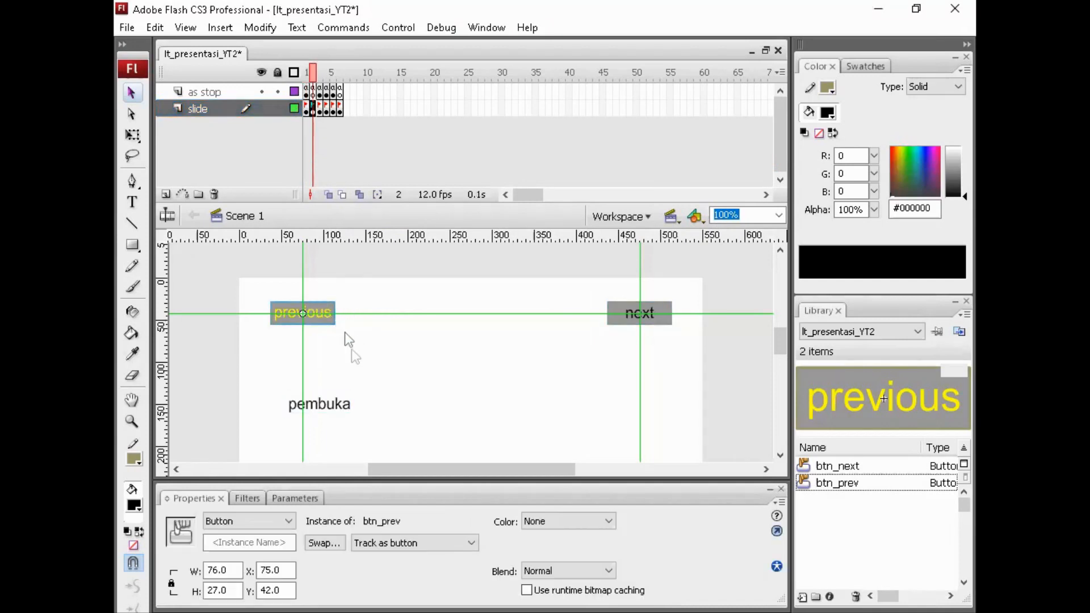
pyautogui.rightClick(312, 313)
pyautogui.click(366, 479)
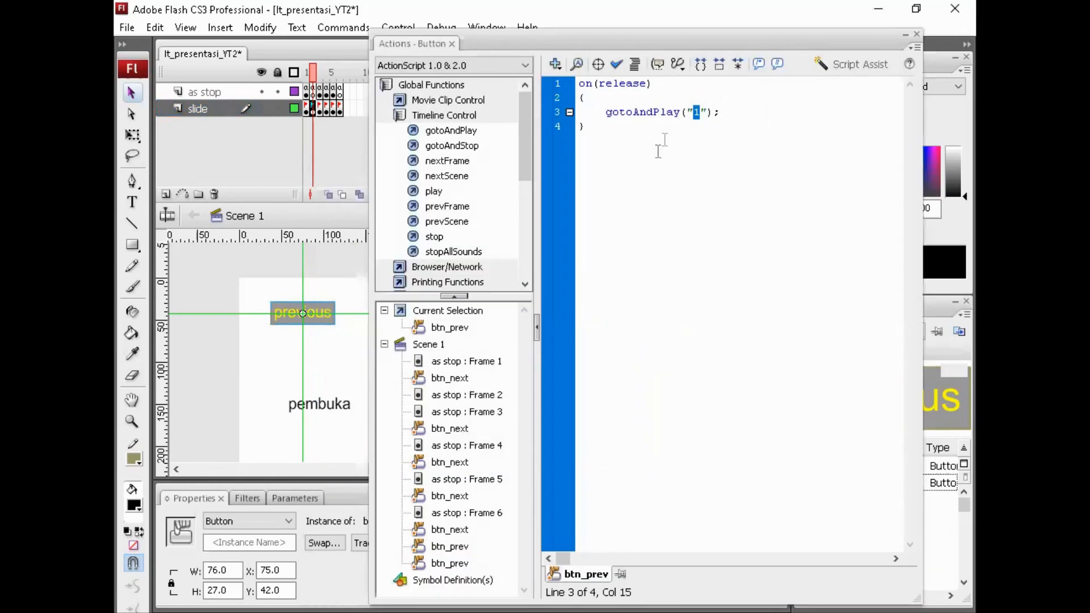
pyautogui.write('1')
pyautogui.doubleClick(697, 110)
pyautogui.write('awal')
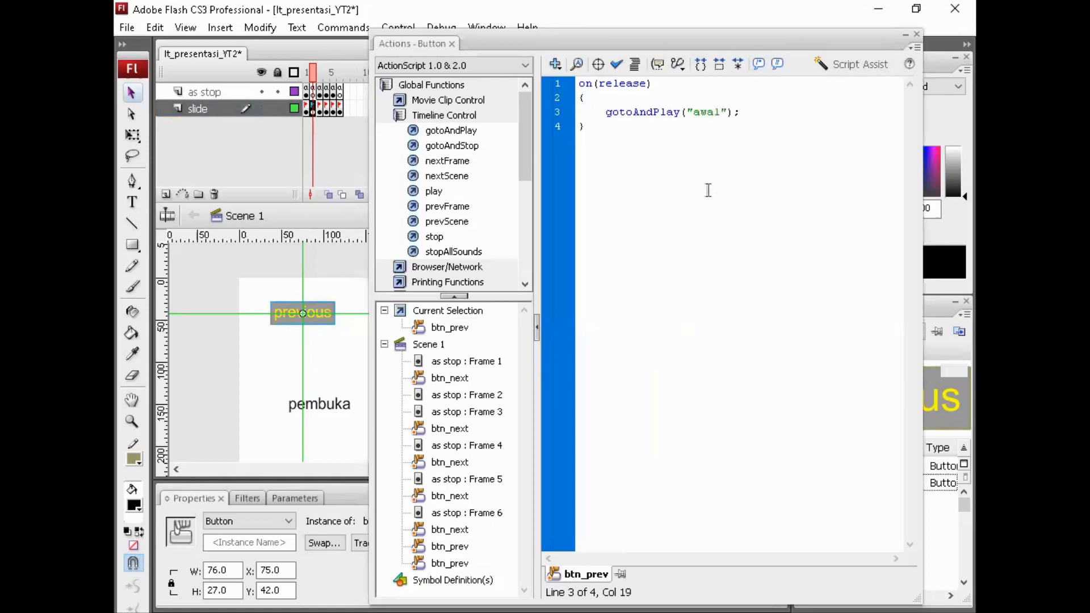
pyautogui.press('Down')
pyautogui.click(916, 35)
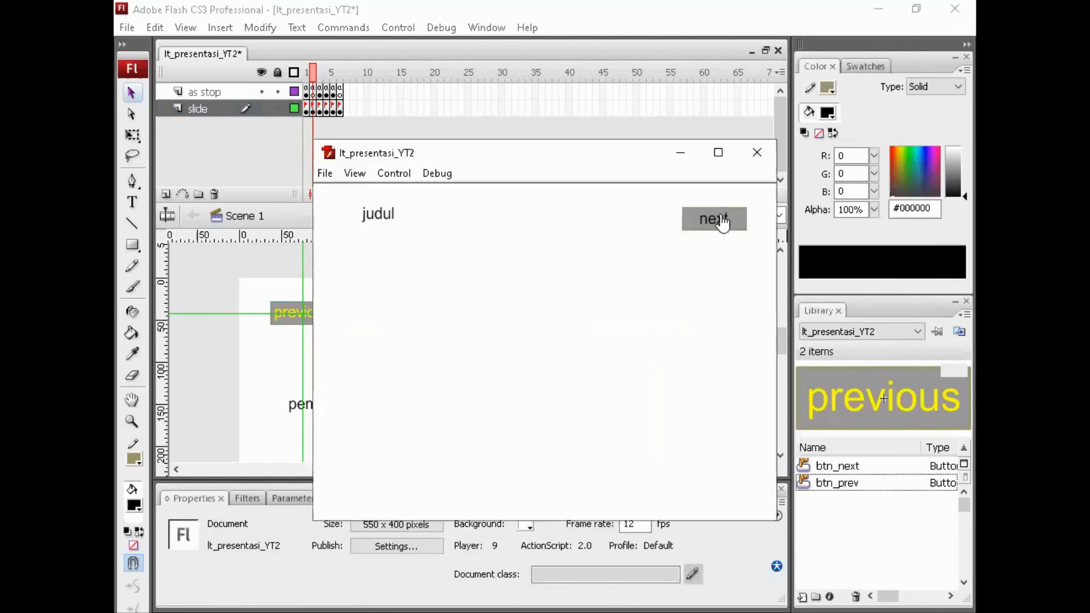
# Test the movie, switching between the first two slides with the next and previous buttons, then close the preview
pyautogui.click(723, 223)
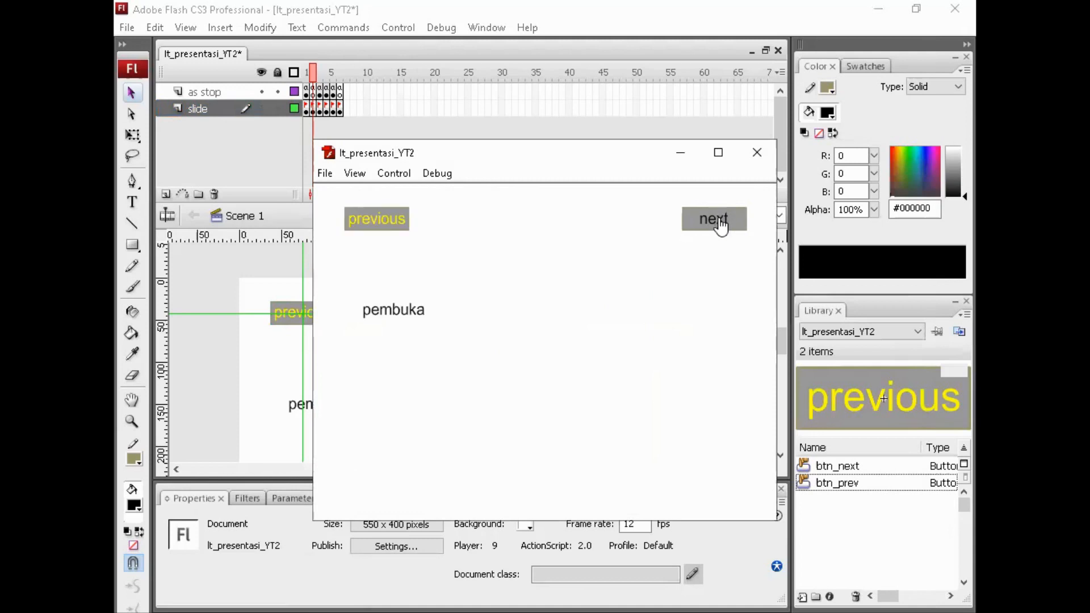
pyautogui.click(382, 224)
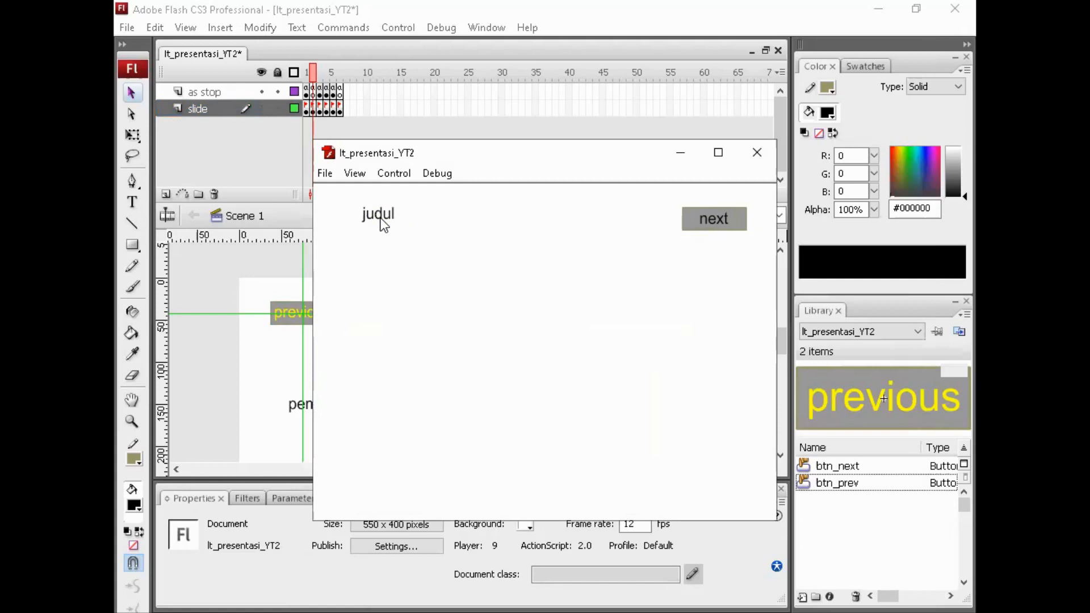
pyautogui.click(712, 227)
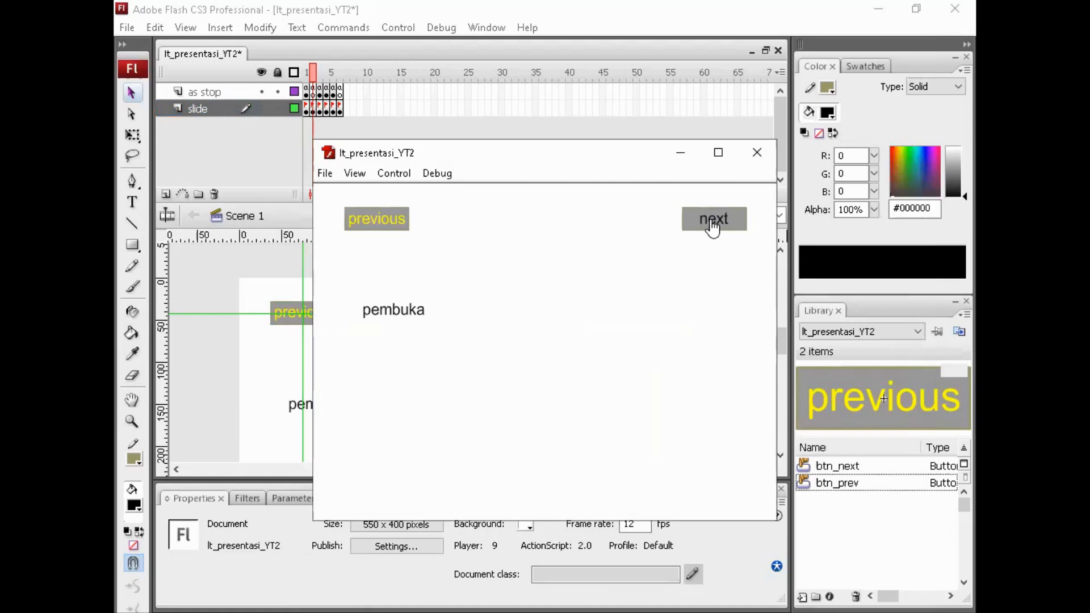
pyautogui.click(377, 226)
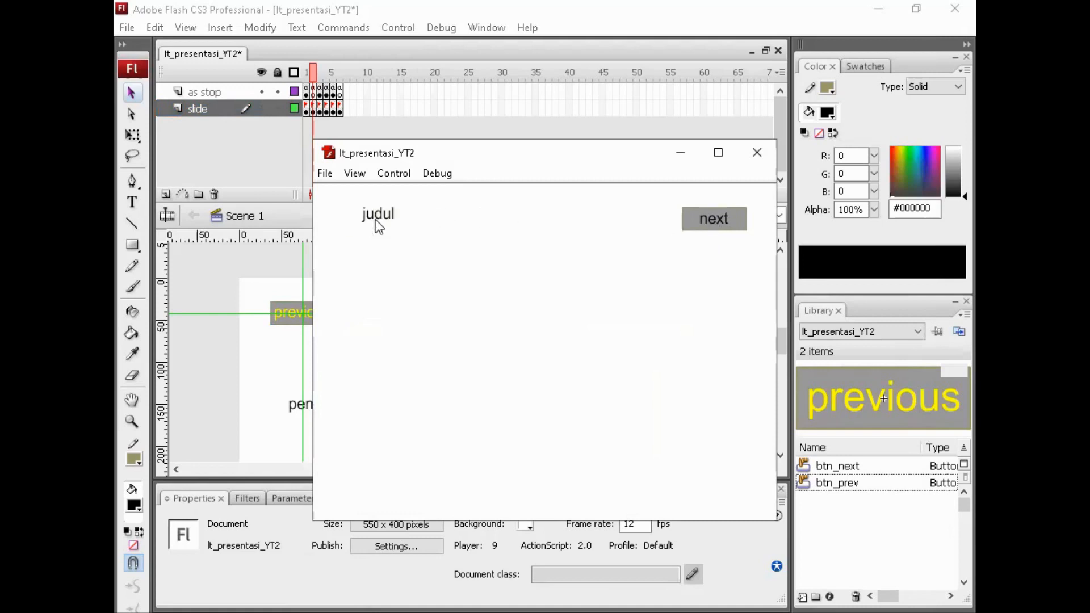
pyautogui.click(712, 221)
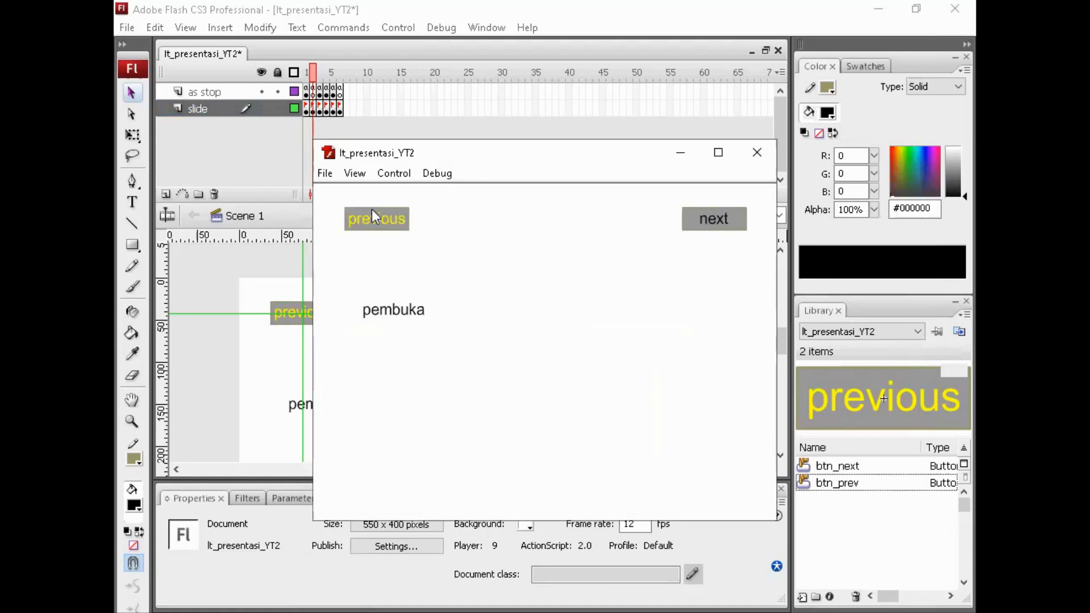
pyautogui.click(373, 219)
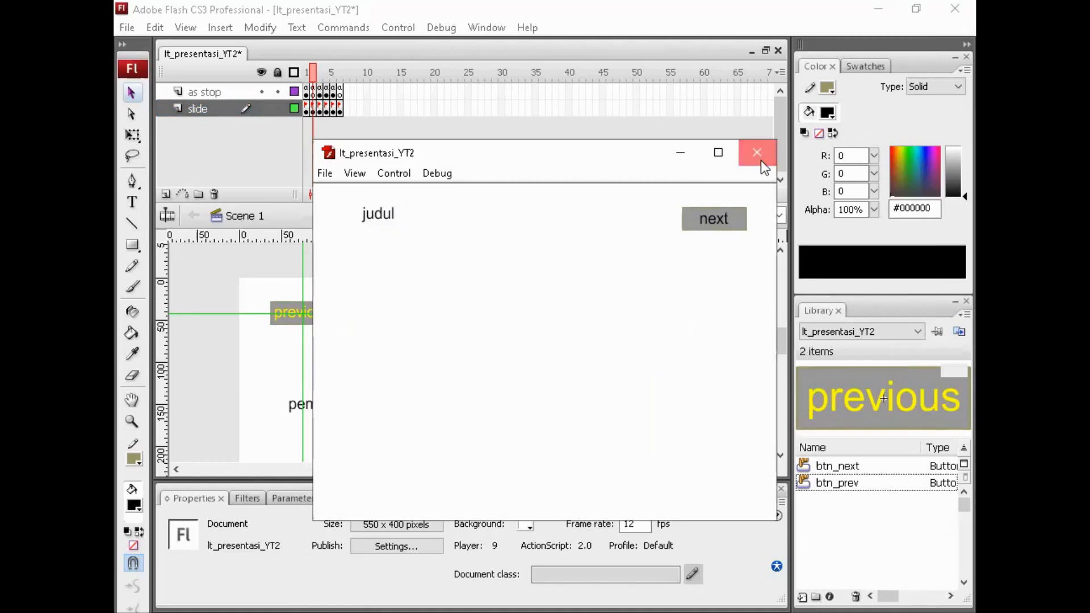
pyautogui.click(758, 153)
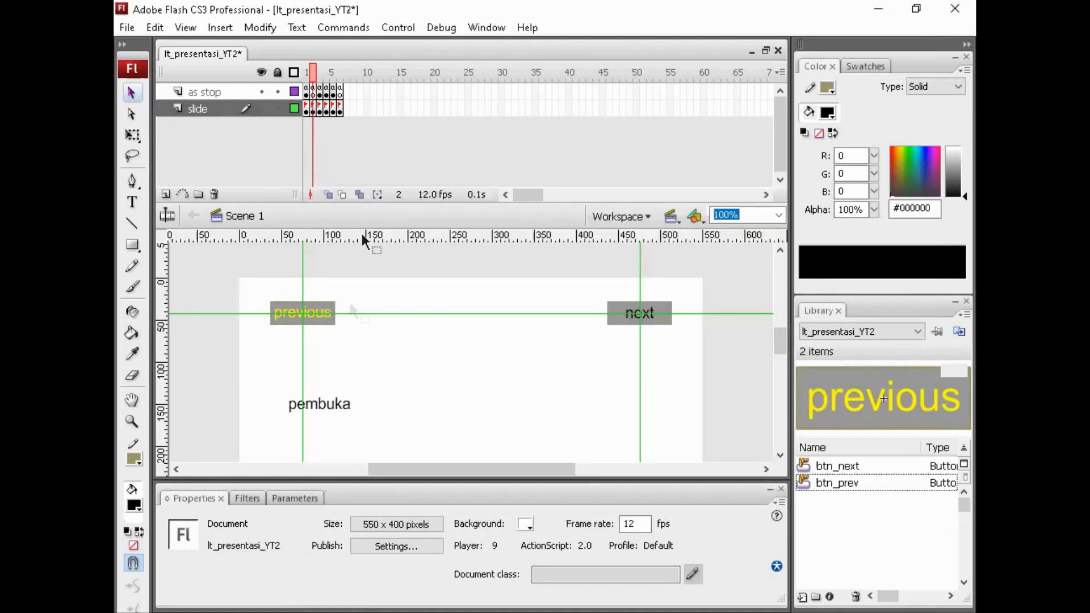
# Inspect the ActionScript attached to the previous button on frame 3, then close the script editor
pyautogui.click(320, 109)
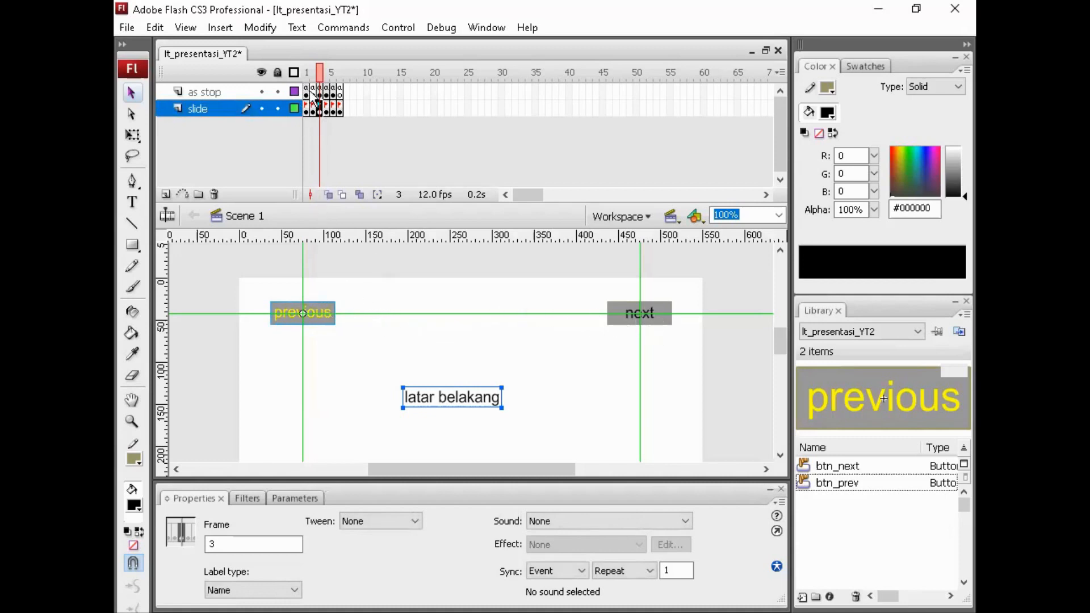
pyautogui.click(316, 313)
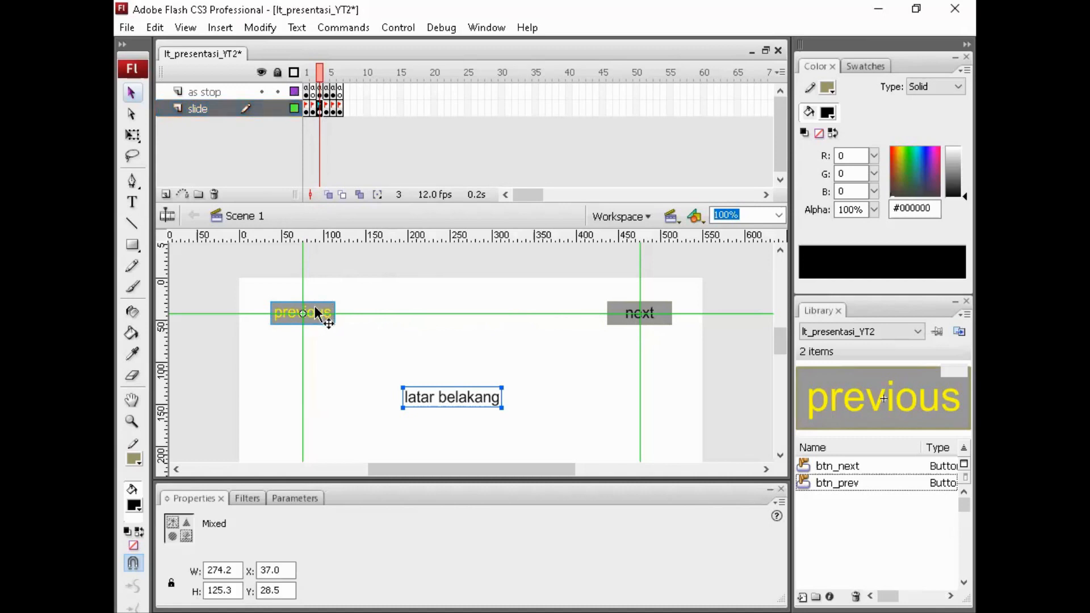
pyautogui.rightClick(315, 314)
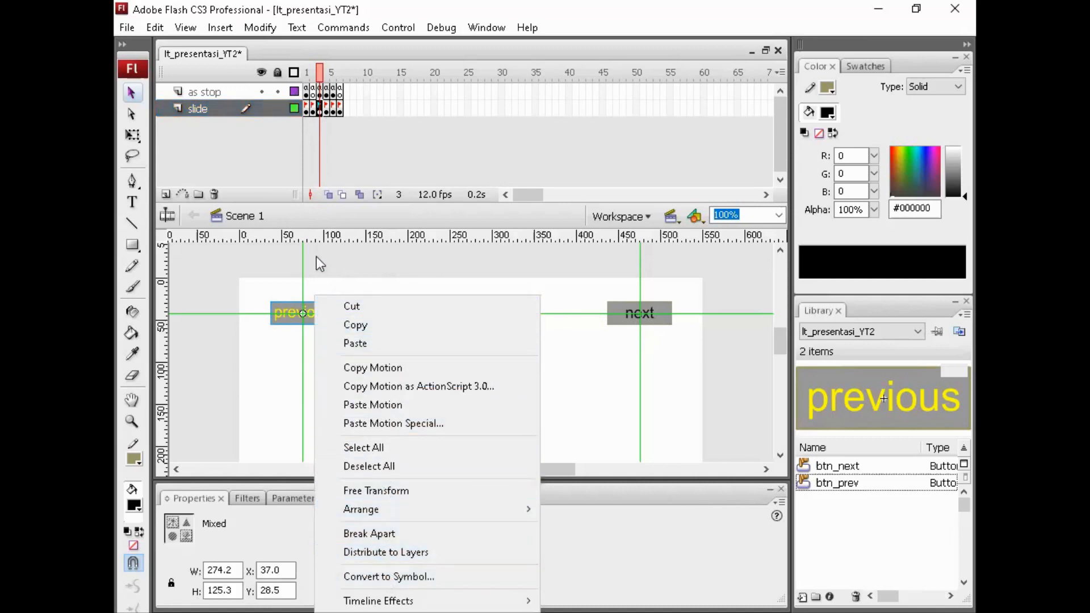
pyautogui.click(499, 343)
pyautogui.click(423, 372)
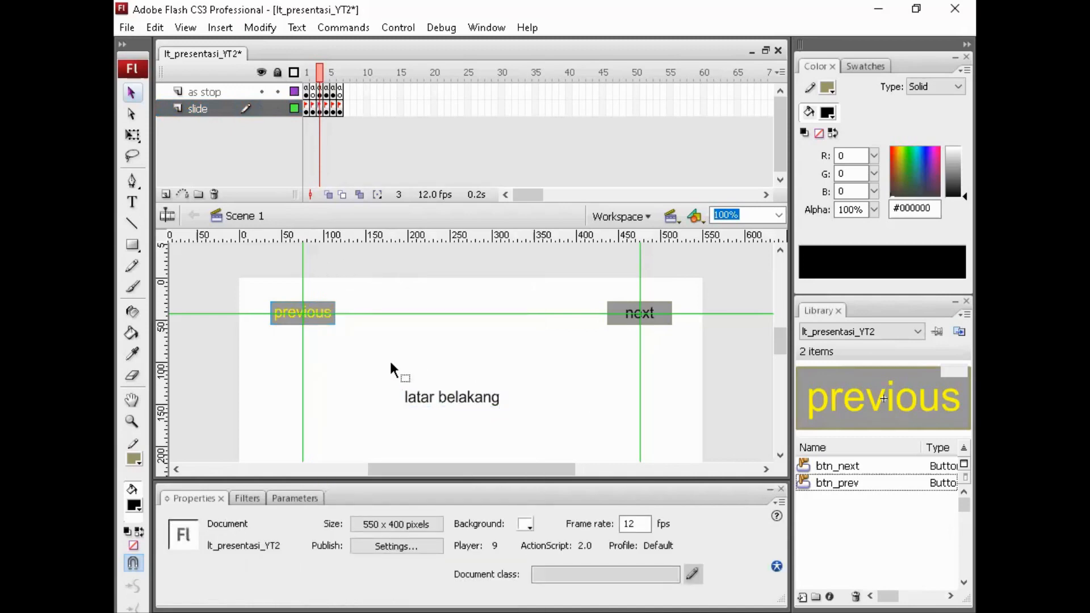
pyautogui.click(319, 319)
pyautogui.rightClick(319, 318)
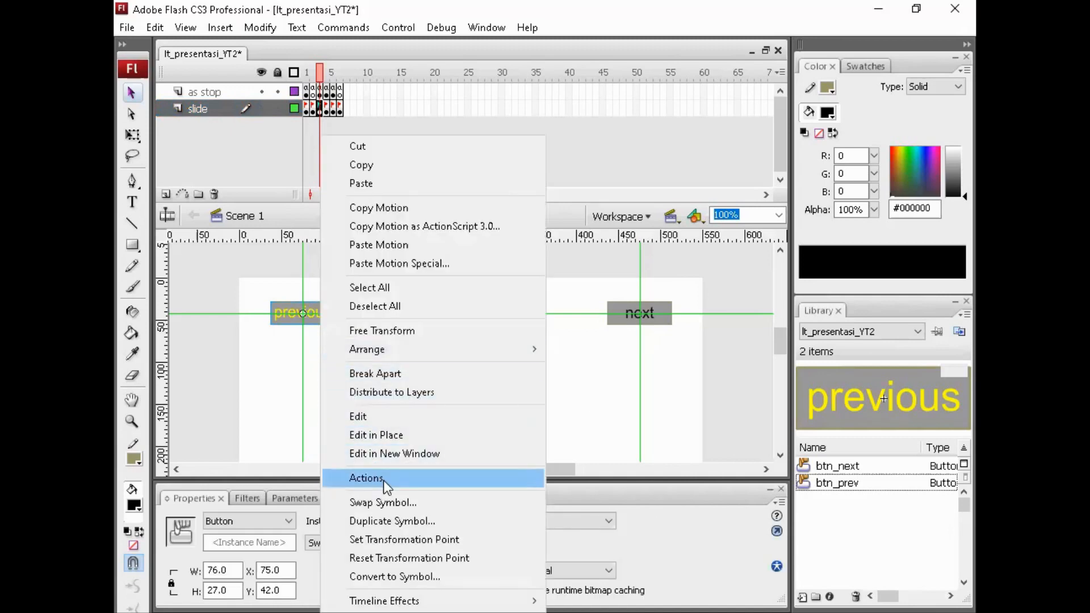
pyautogui.click(385, 487)
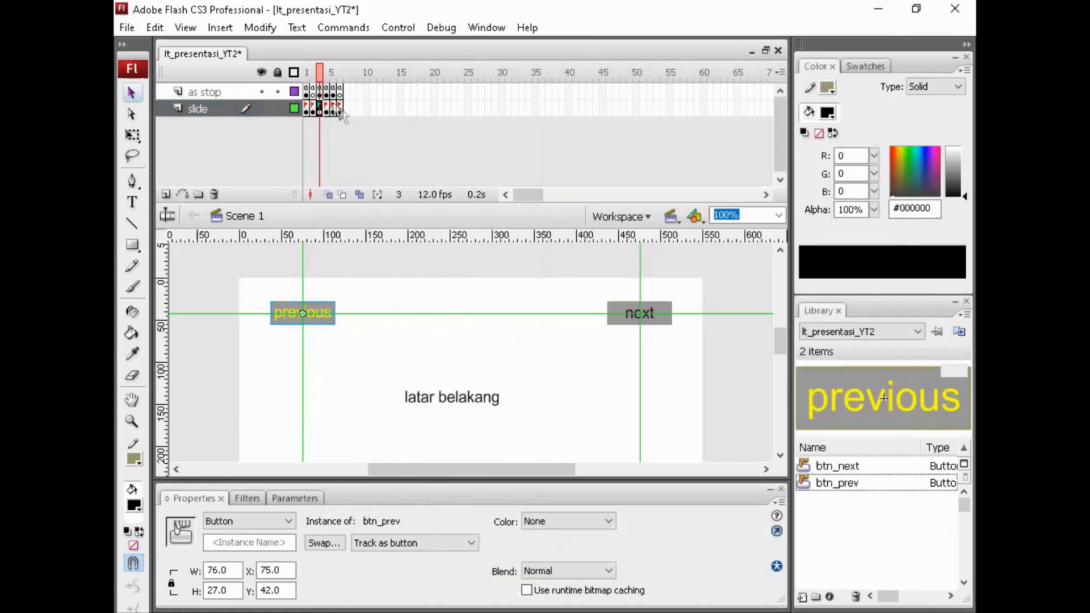
pyautogui.click(916, 34)
# Move the teori text on frame 4 of the slide layer down to about X 247, Y 172
pyautogui.click(327, 109)
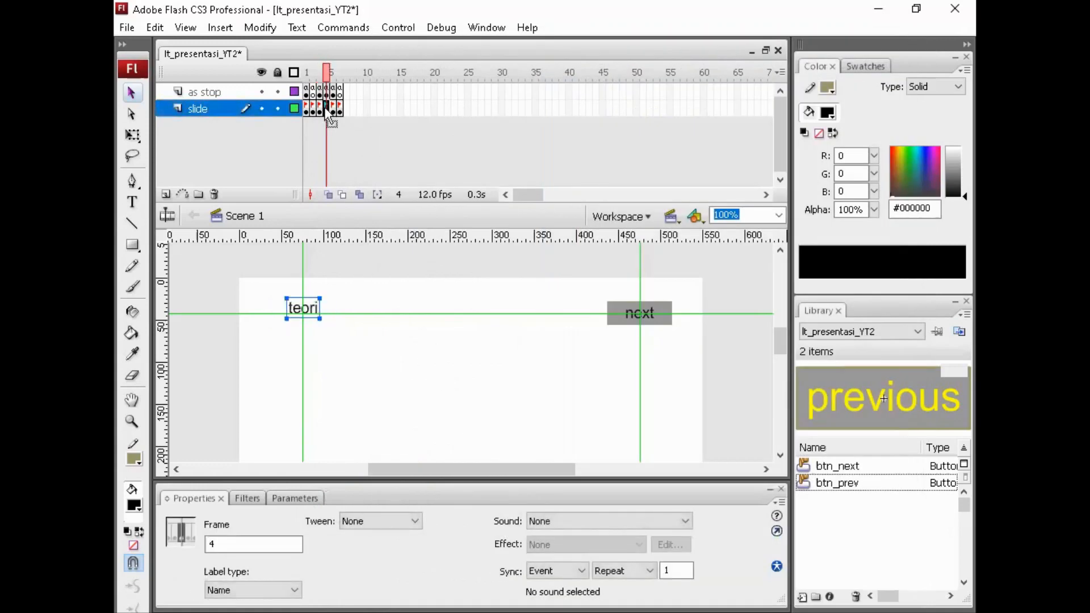
pyautogui.moveTo(312, 307); pyautogui.dragTo(474, 432)
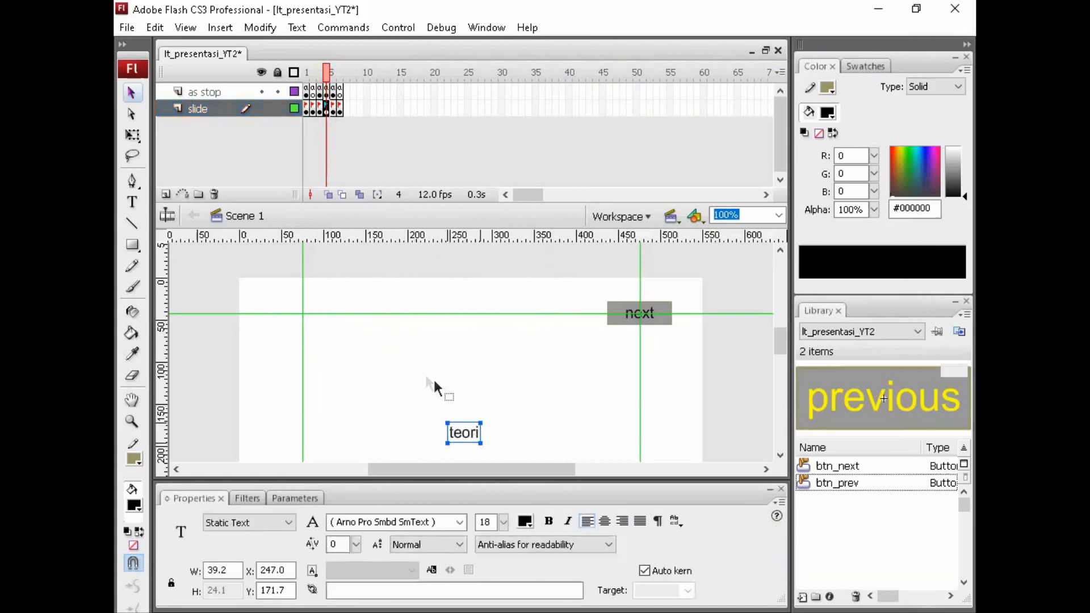
pyautogui.click(353, 261)
# Copy the previous button from frame 3 and paste it into frame 4 of the slide layer
pyautogui.click(319, 109)
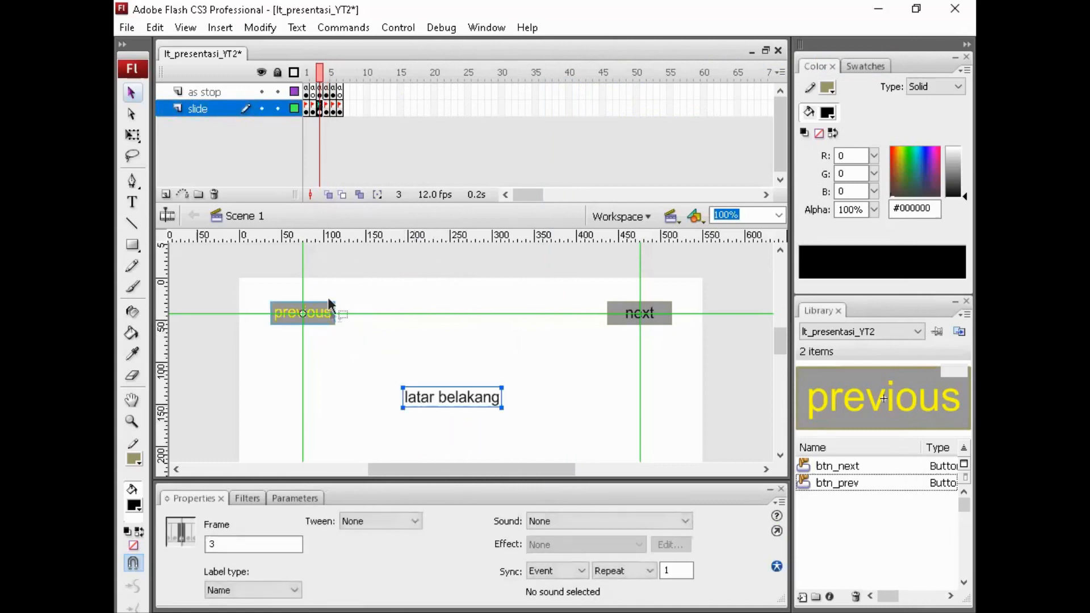
pyautogui.moveTo(345, 288); pyautogui.dragTo(257, 334)
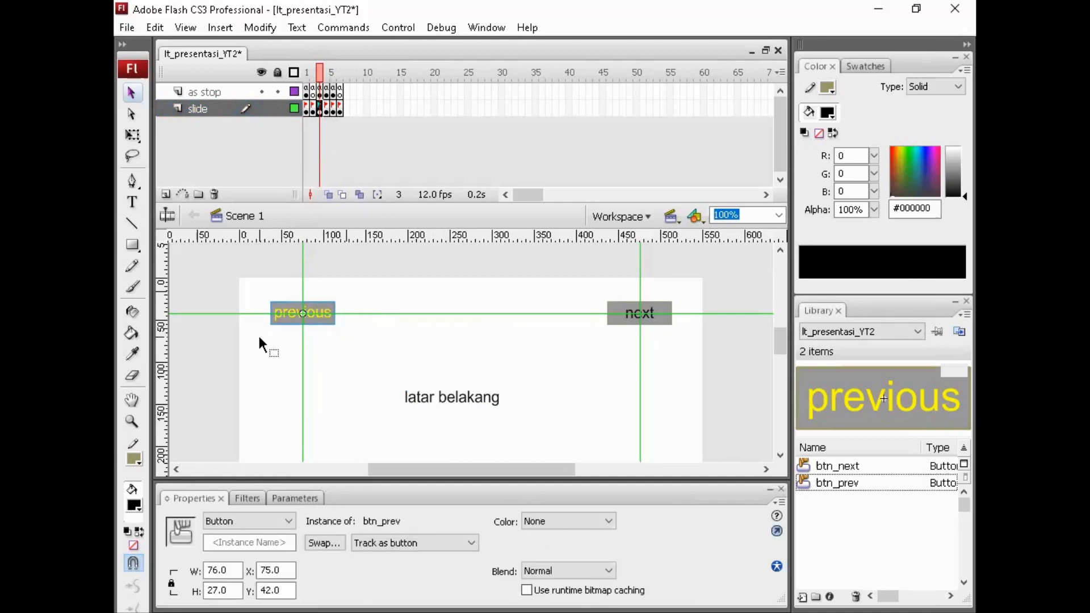
pyautogui.click(326, 109)
pyautogui.hotkey('ctrl', 'v')
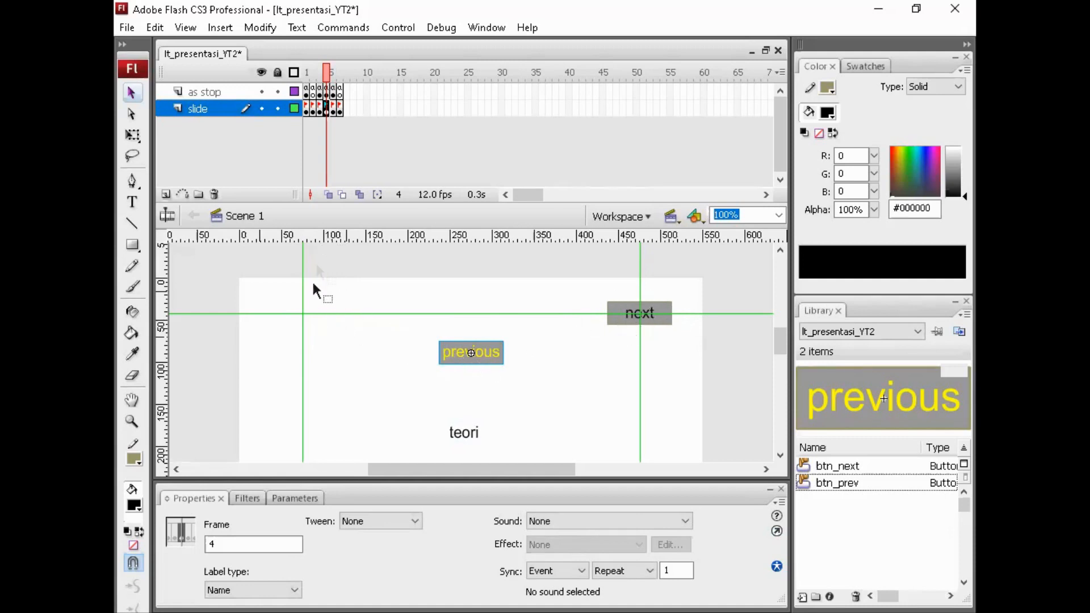
# Check the snapping options and snap the pasted previous button on frame 4 to the guide intersection at X 75, Y 42
pyautogui.click(182, 28)
pyautogui.moveTo(274, 230)
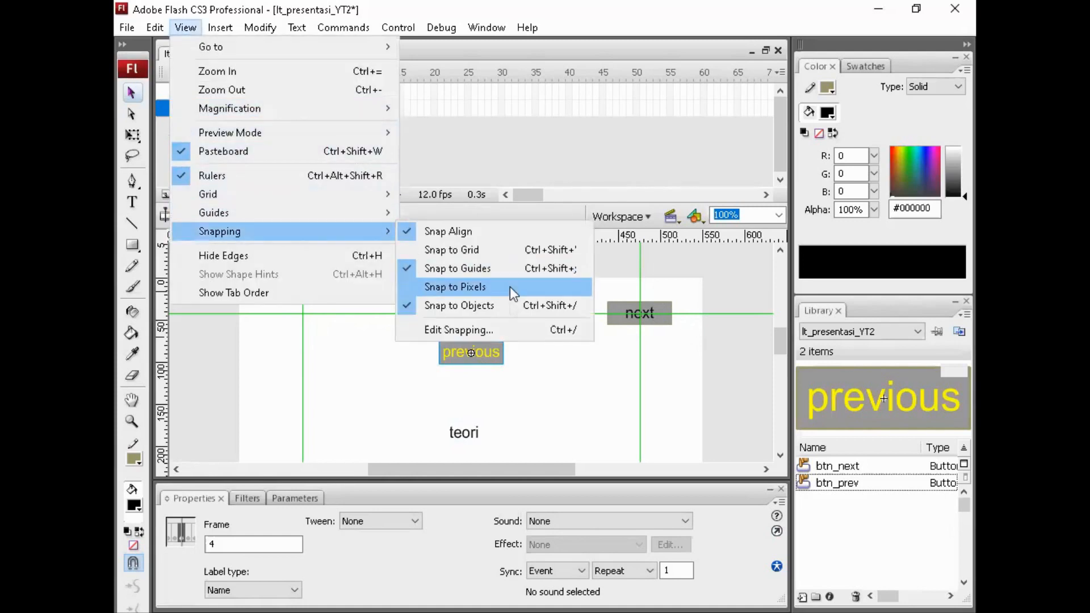
pyautogui.click(491, 368)
pyautogui.click(488, 357)
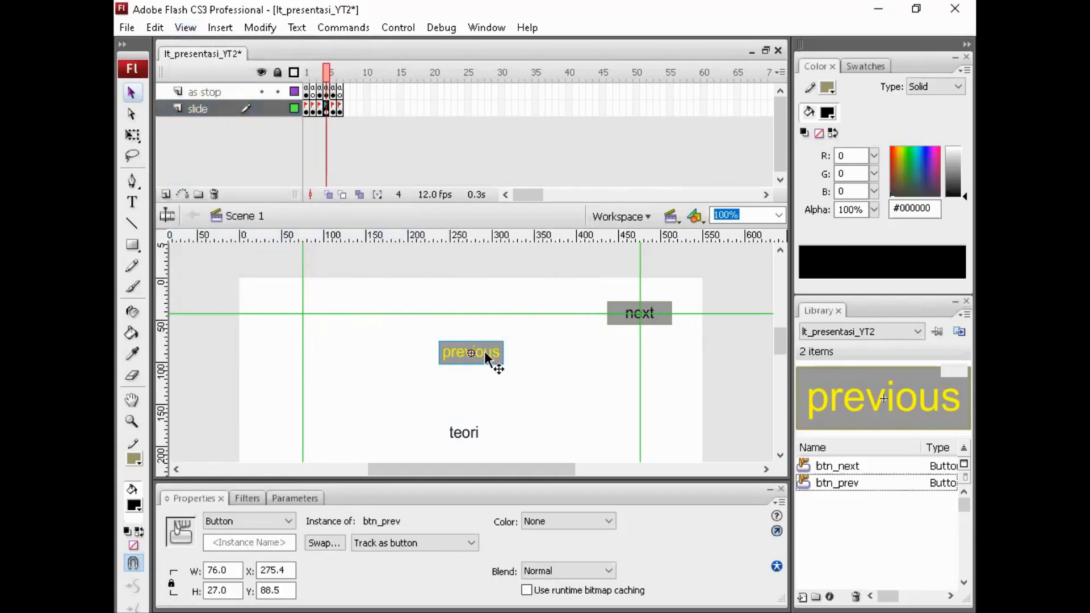
pyautogui.moveTo(485, 353); pyautogui.dragTo(326, 319)
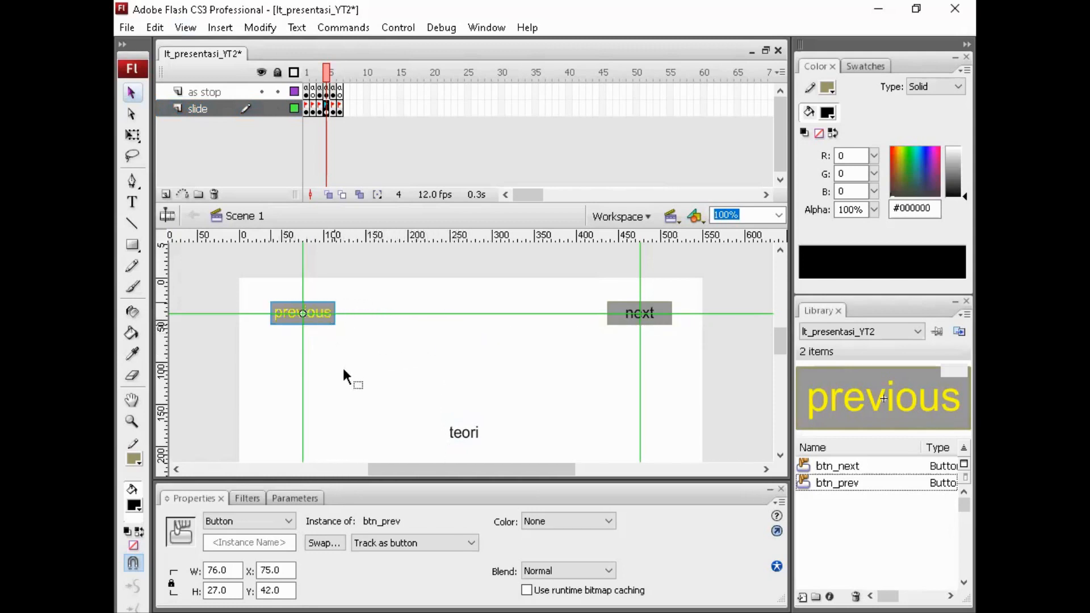
# Compare the placement of the previous and next buttons between frames 3 and 4
pyautogui.click(343, 367)
pyautogui.click(319, 305)
pyautogui.click(642, 314)
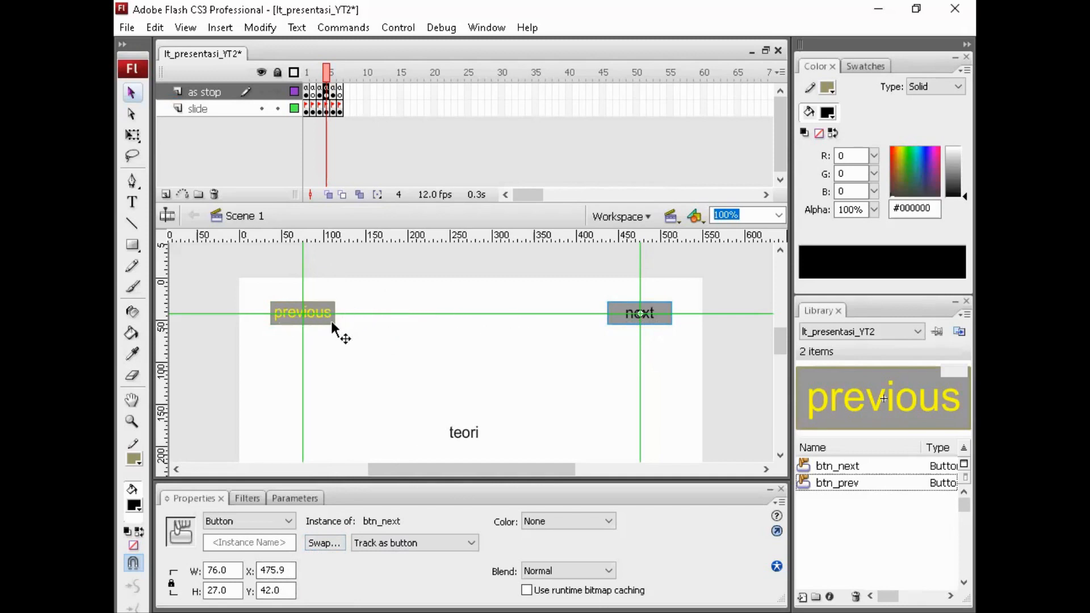
pyautogui.click(319, 91)
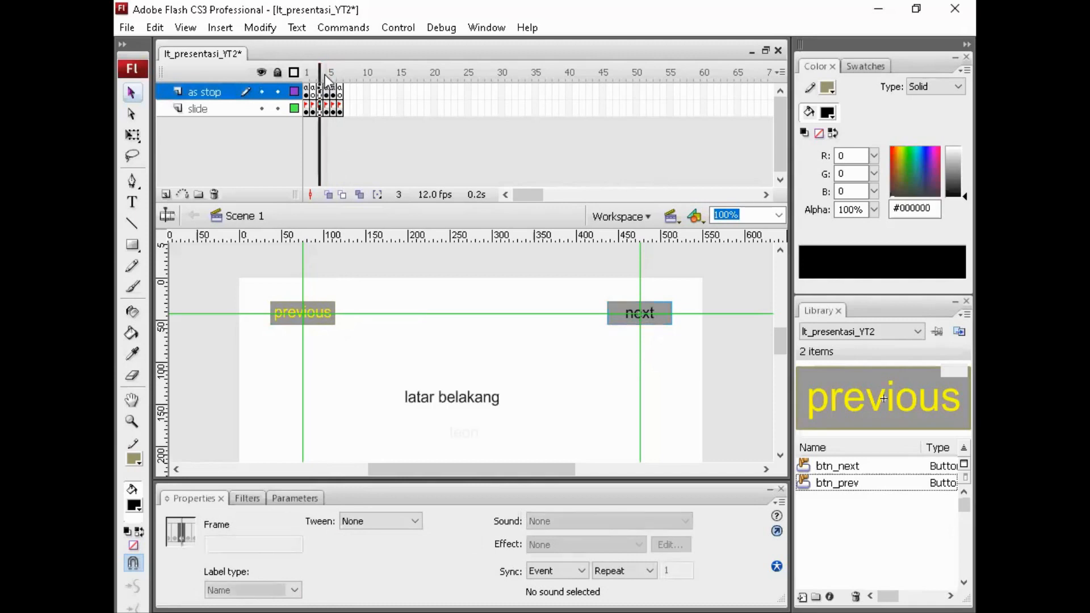
pyautogui.click(327, 72)
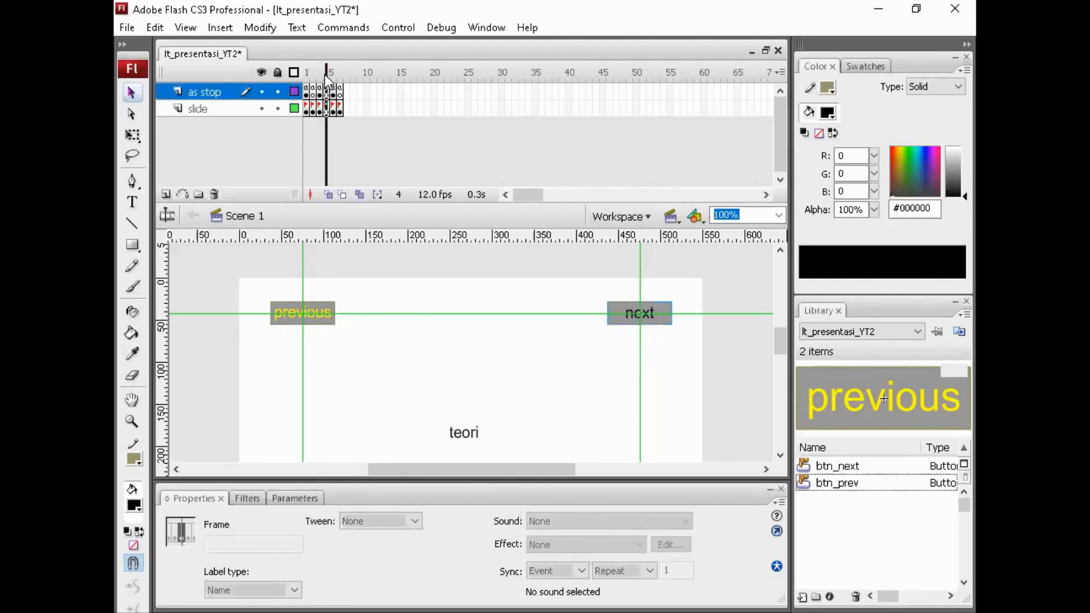
pyautogui.click(327, 108)
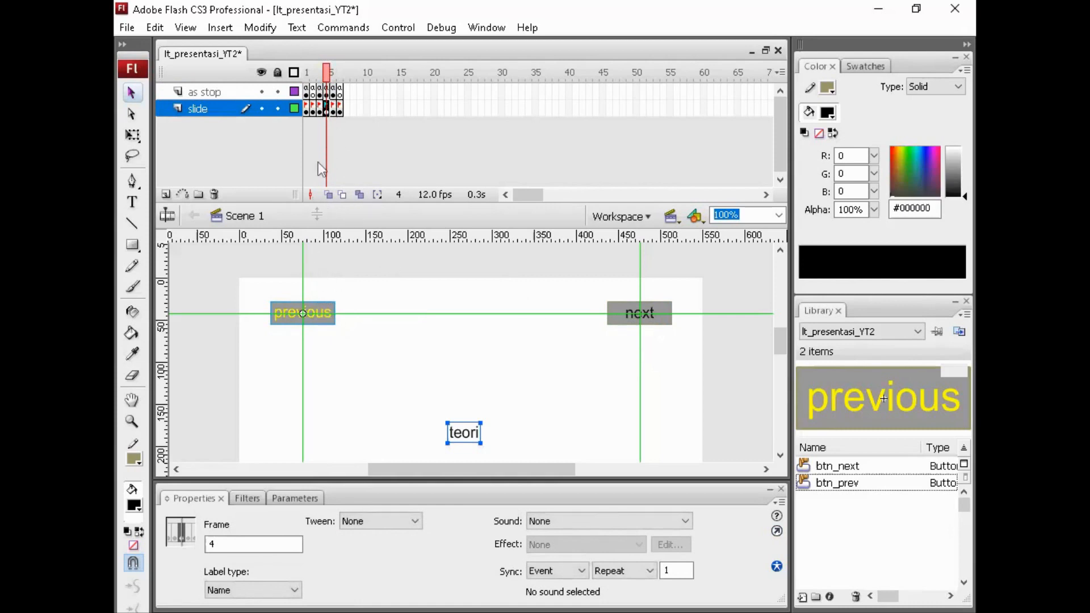
pyautogui.keyDown('shift'); pyautogui.click(322, 311); pyautogui.keyUp('shift')
pyautogui.rightClick(321, 312)
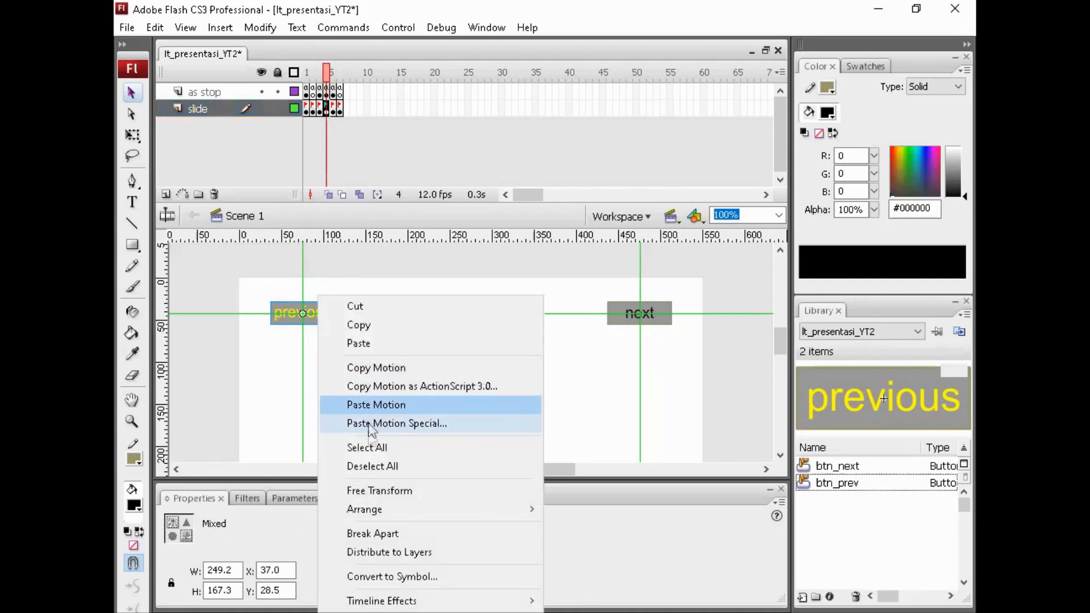
pyautogui.click(266, 278)
# Set the gotoAndPlay target in the previous button's script on frame 4 to "3", then close the script editor
pyautogui.click(301, 313)
pyautogui.rightClick(306, 312)
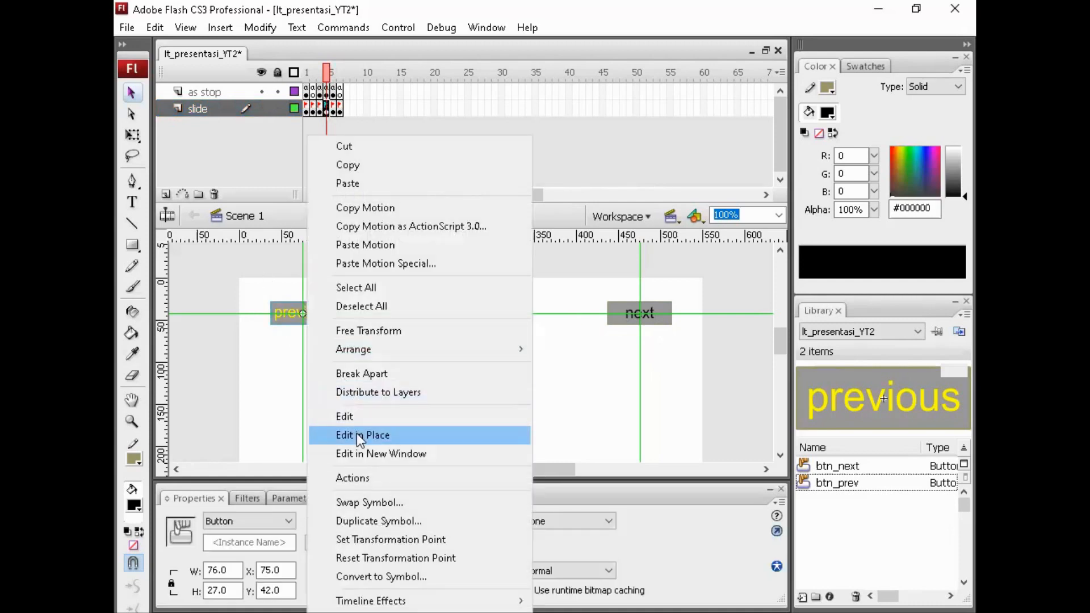
pyautogui.click(366, 477)
pyautogui.doubleClick(694, 112)
pyautogui.write('2')
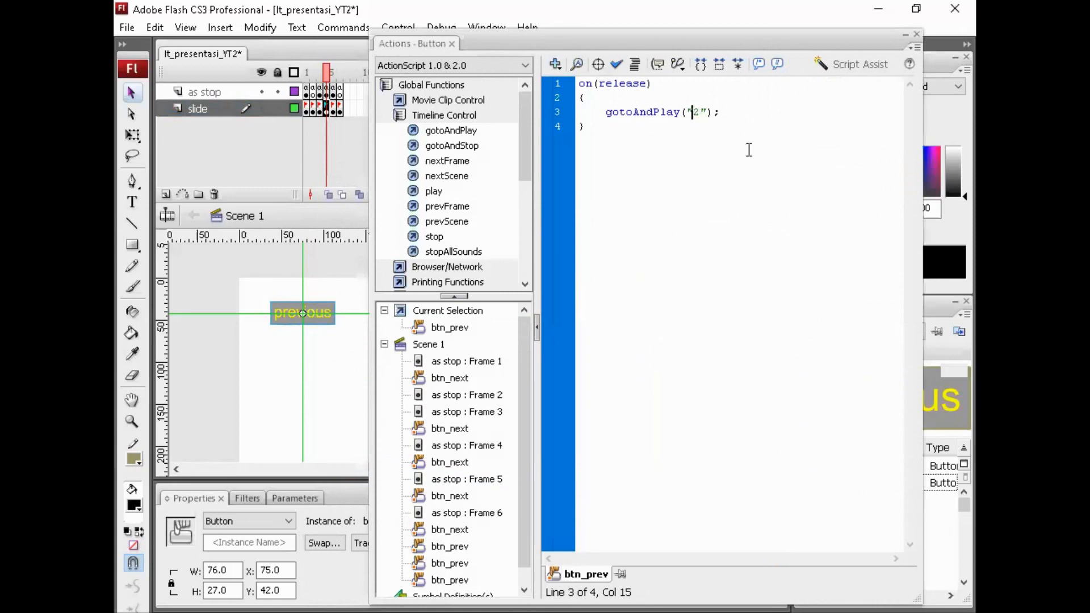
pyautogui.write('3')
pyautogui.press('Delete')
pyautogui.click(916, 34)
pyautogui.click(407, 359)
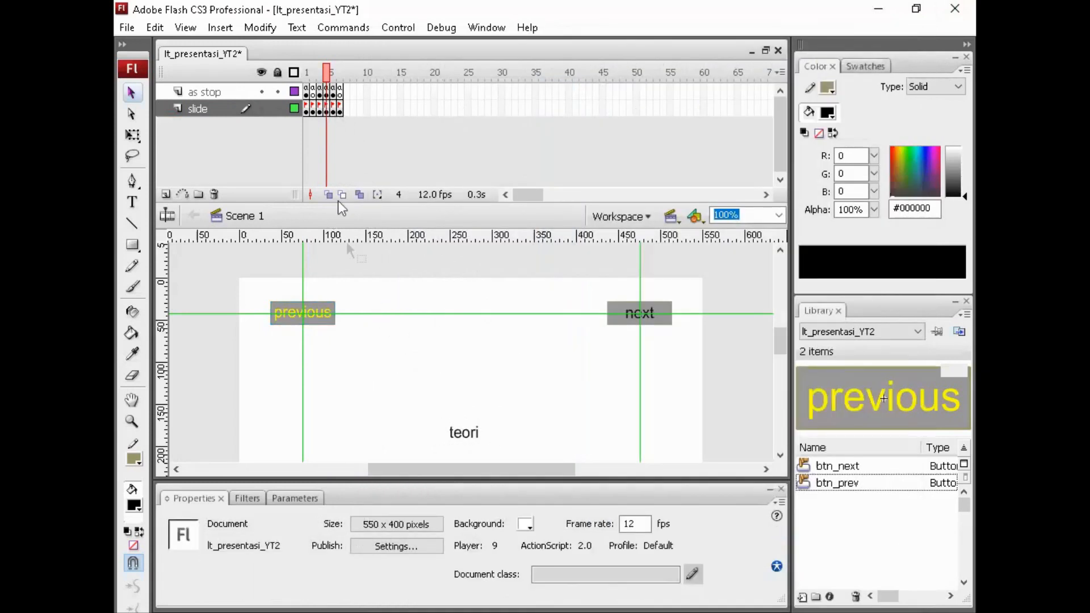
# On frame 5 of the slide layer, move the pembahasan text to about X 185, Y 142 and paste the previous button at X 75, Y 42
pyautogui.click(332, 108)
pyautogui.click(407, 353)
pyautogui.moveTo(341, 308); pyautogui.dragTo(450, 406)
pyautogui.click(346, 361)
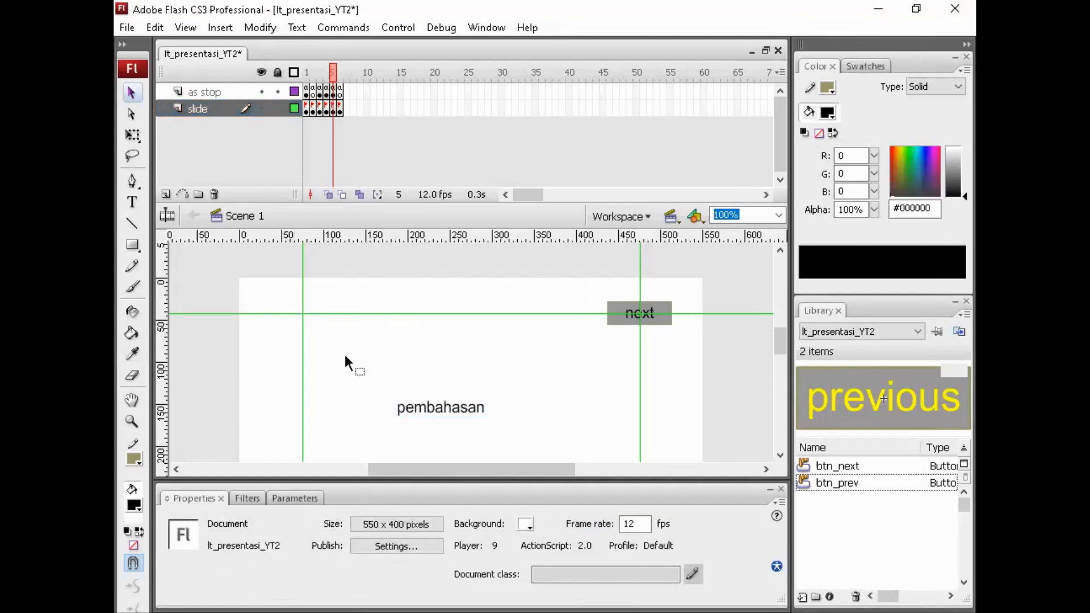
pyautogui.hotkey('ctrl', 'v')
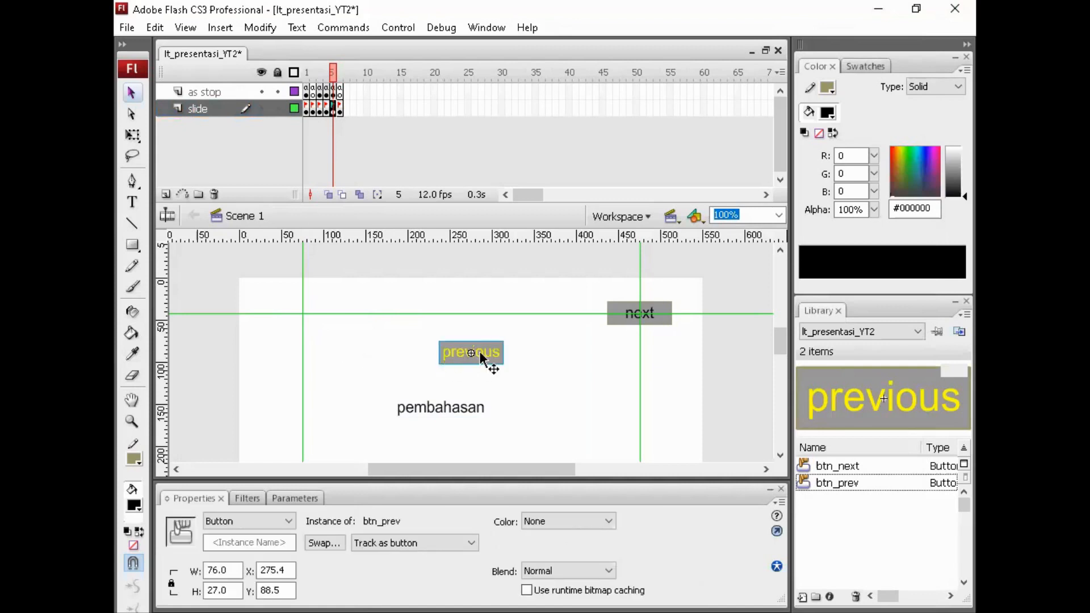
pyautogui.moveTo(481, 356); pyautogui.dragTo(315, 317)
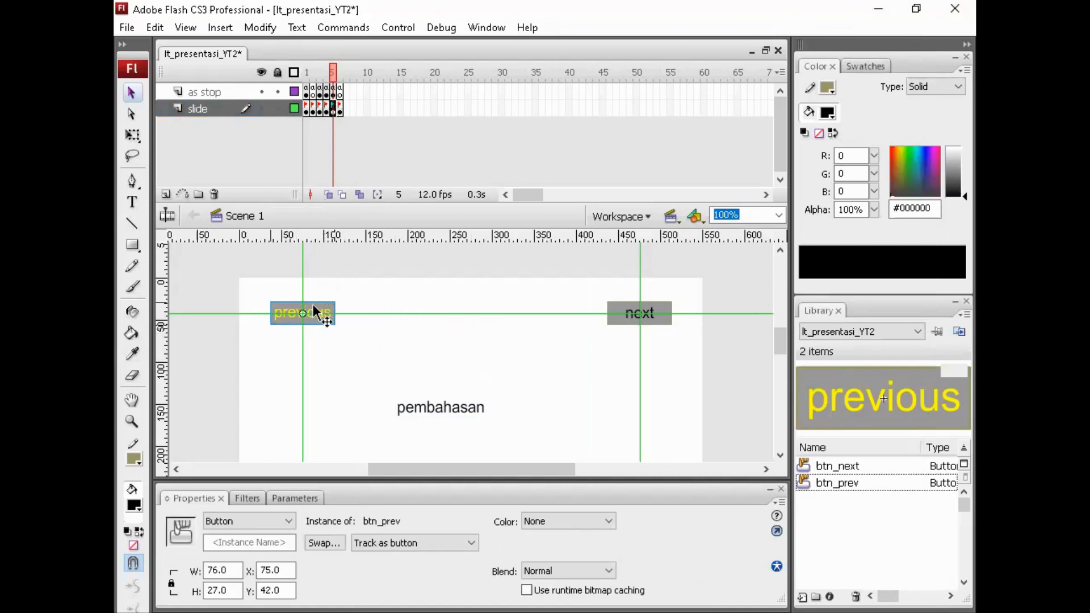
# Set the gotoAndPlay target in the previous button's script on frame 5 to "4" and close the script editor
pyautogui.rightClick(311, 307)
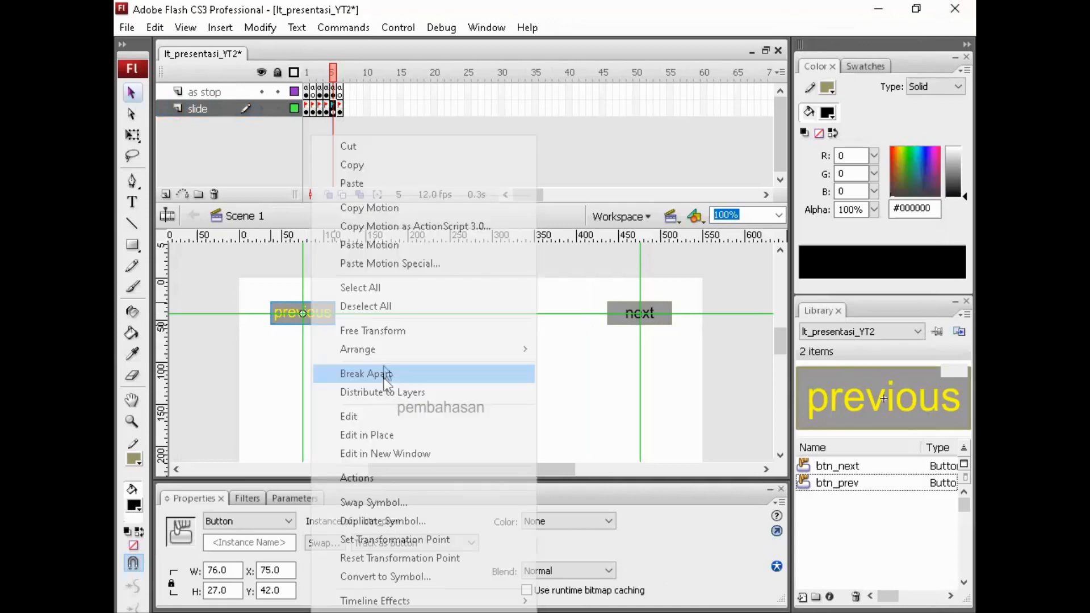
pyautogui.click(393, 479)
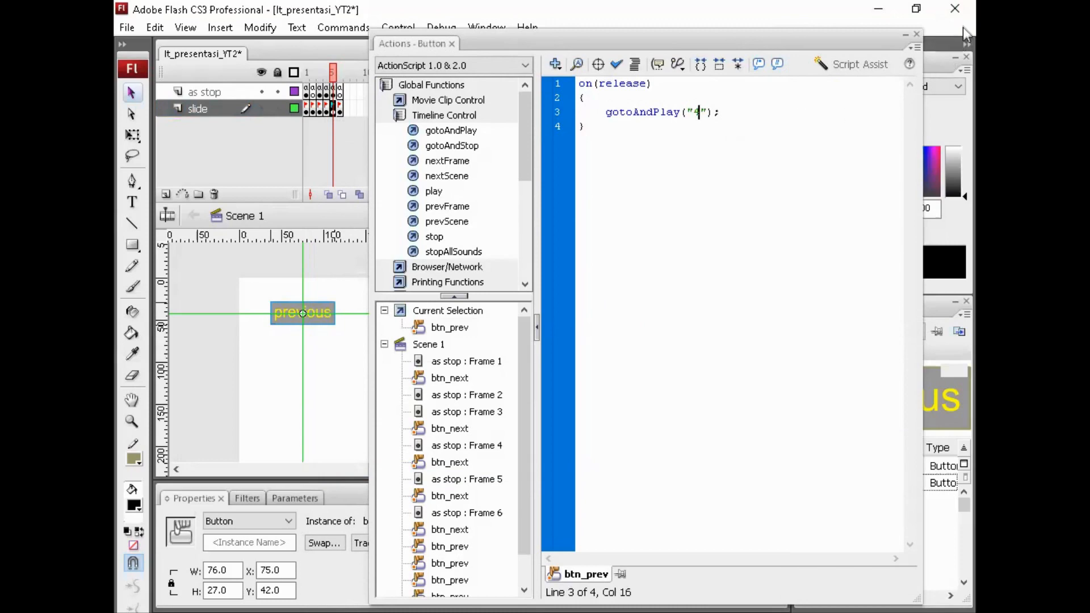
pyautogui.click(917, 34)
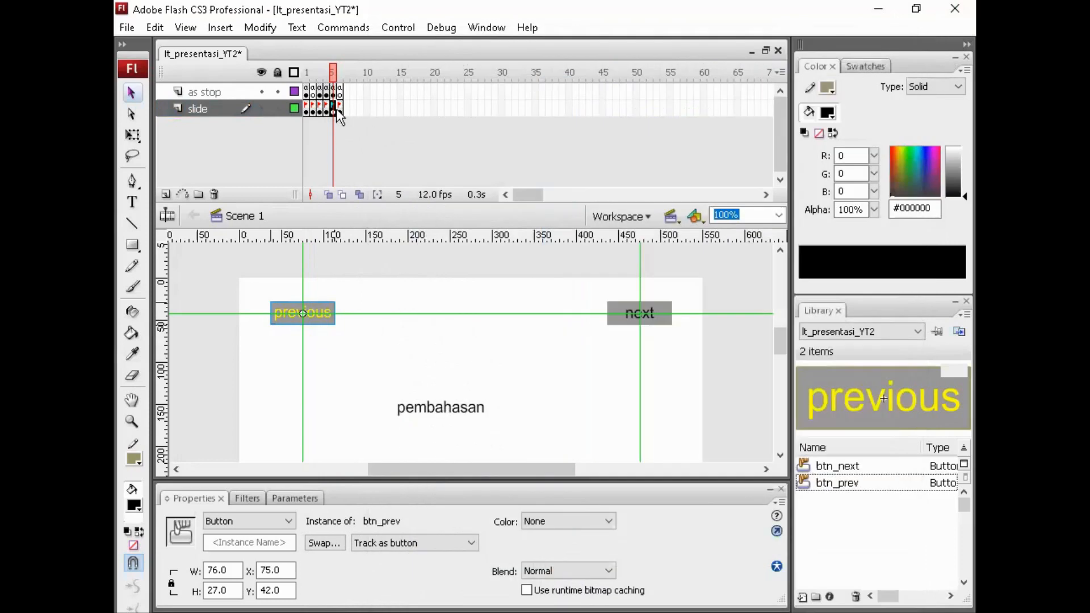
# On frame 6 of the slide layer, move the penutup text down clear of the guides and paste the previous button at X 75, Y 42
pyautogui.click(338, 106)
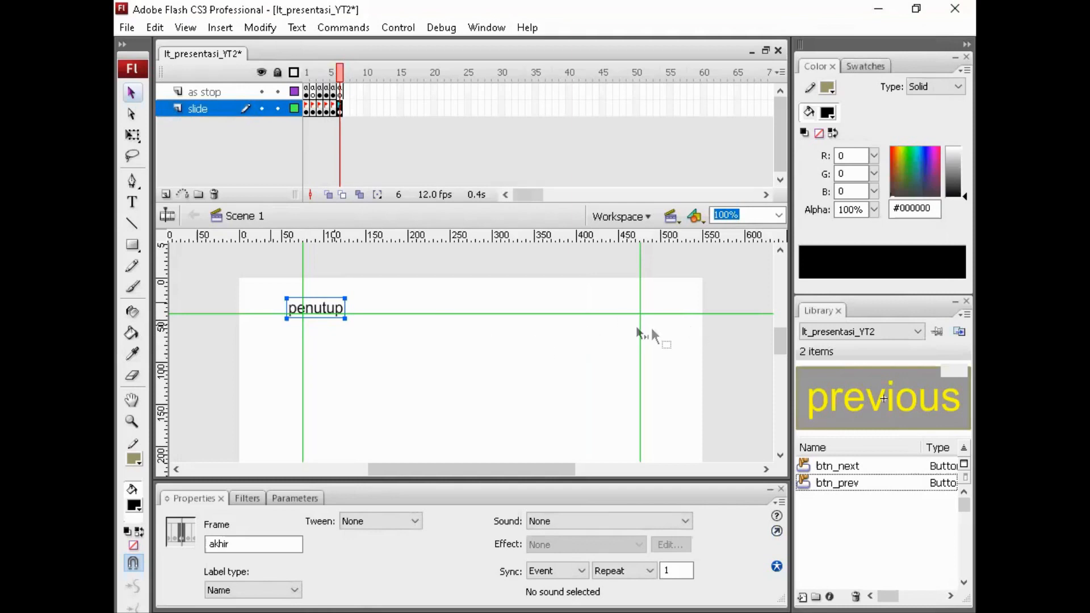
pyautogui.click(357, 350)
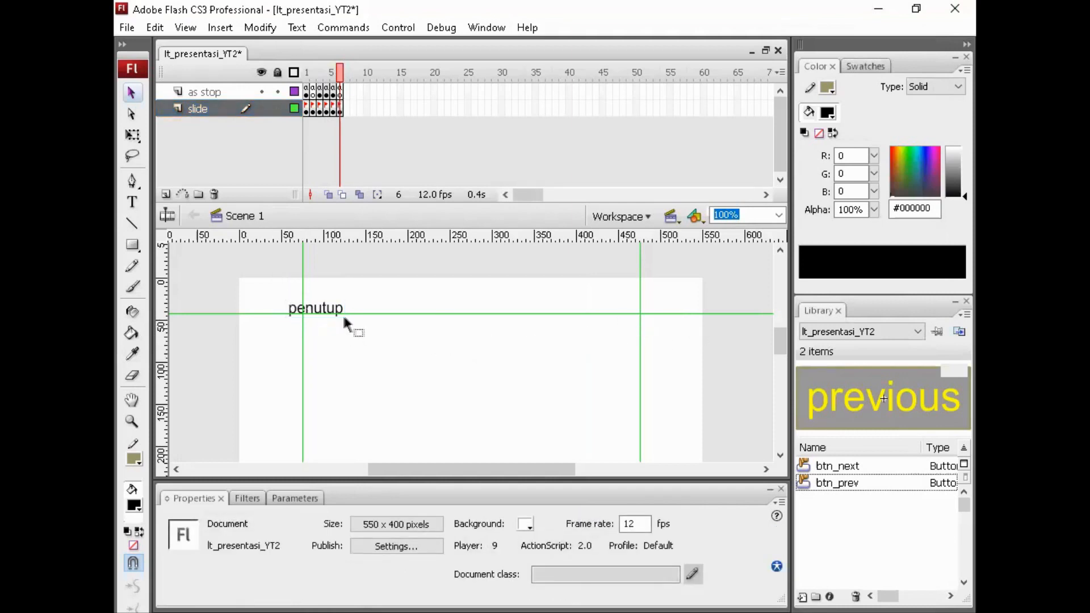
pyautogui.moveTo(331, 311); pyautogui.dragTo(544, 410)
pyautogui.click(353, 362)
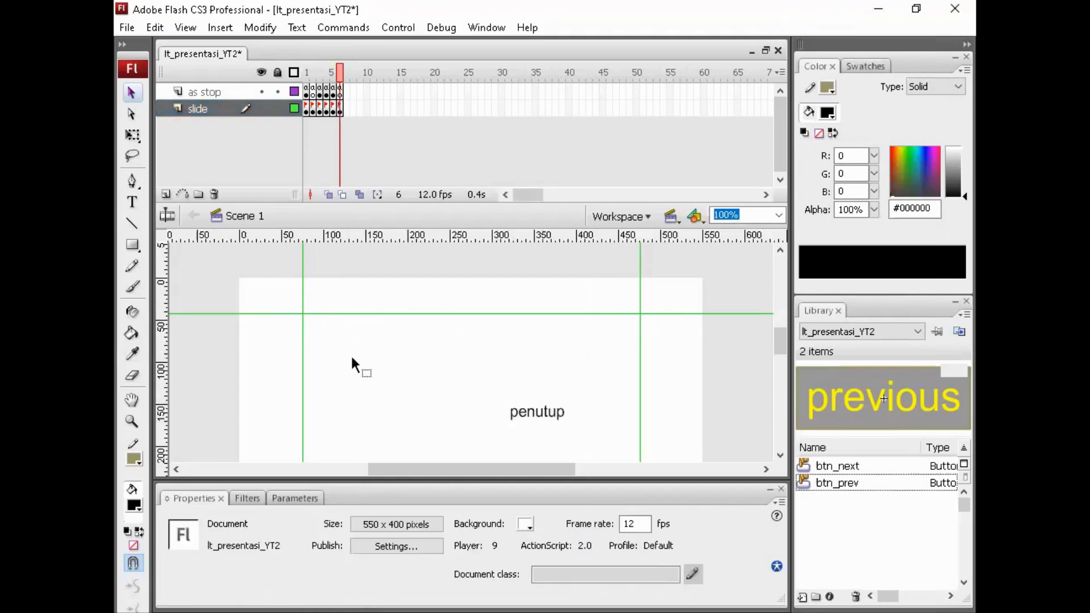
pyautogui.hotkey('ctrl', 'v')
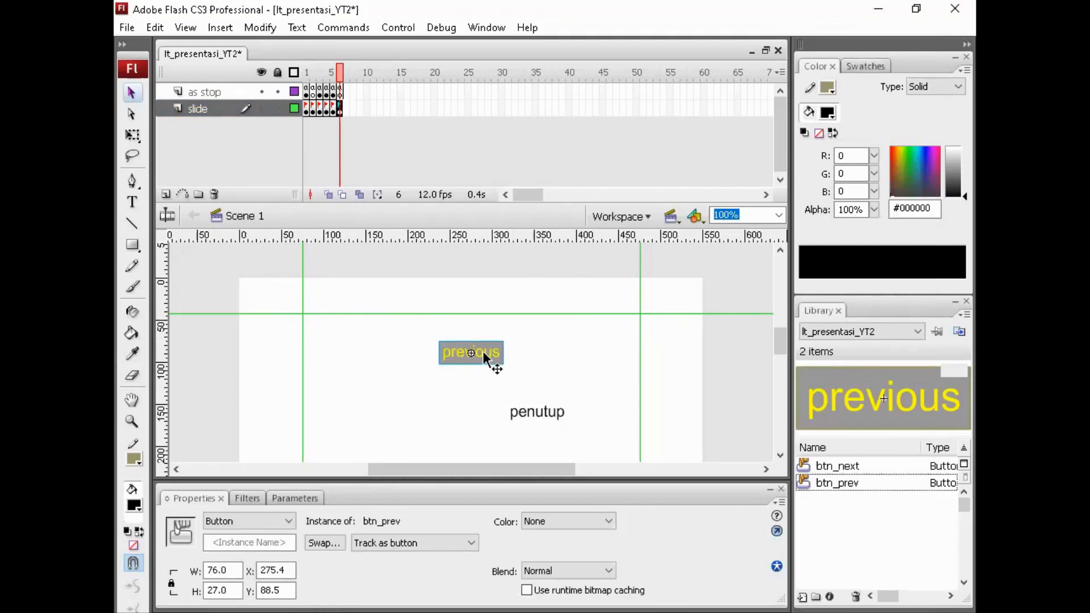
pyautogui.moveTo(482, 350); pyautogui.dragTo(313, 311)
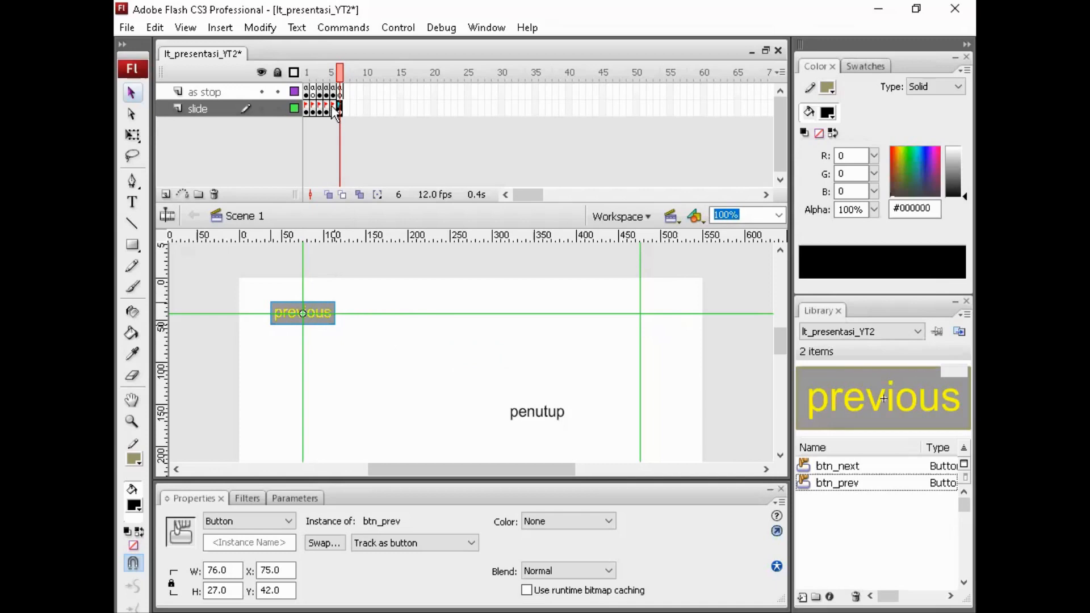
# Set the gotoAndPlay target in the previous button's script on frame 6 to "5" and close the script editor
pyautogui.rightClick(318, 308)
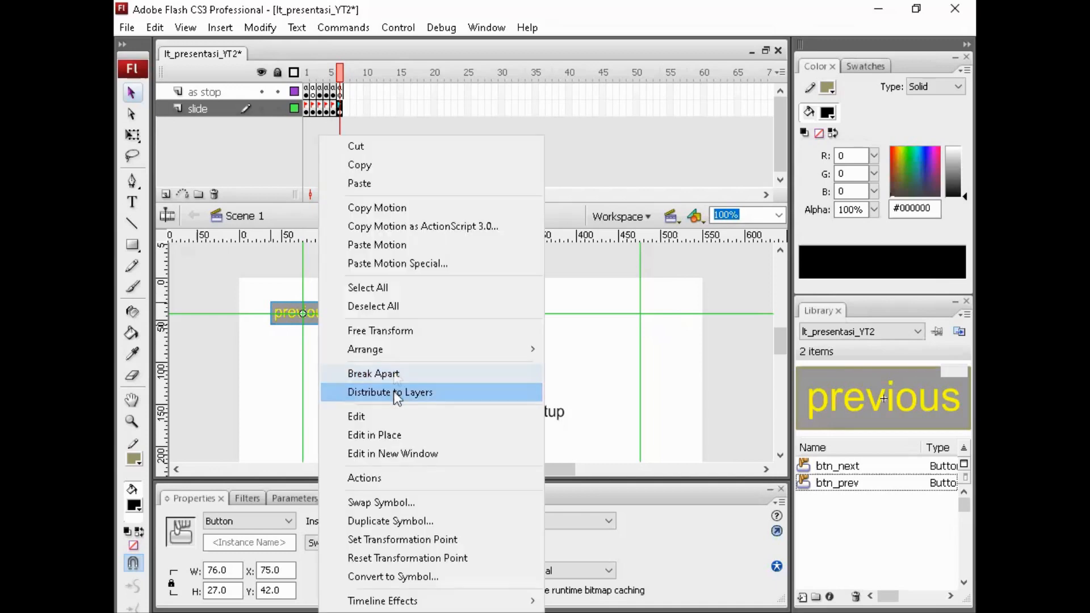
pyautogui.click(396, 477)
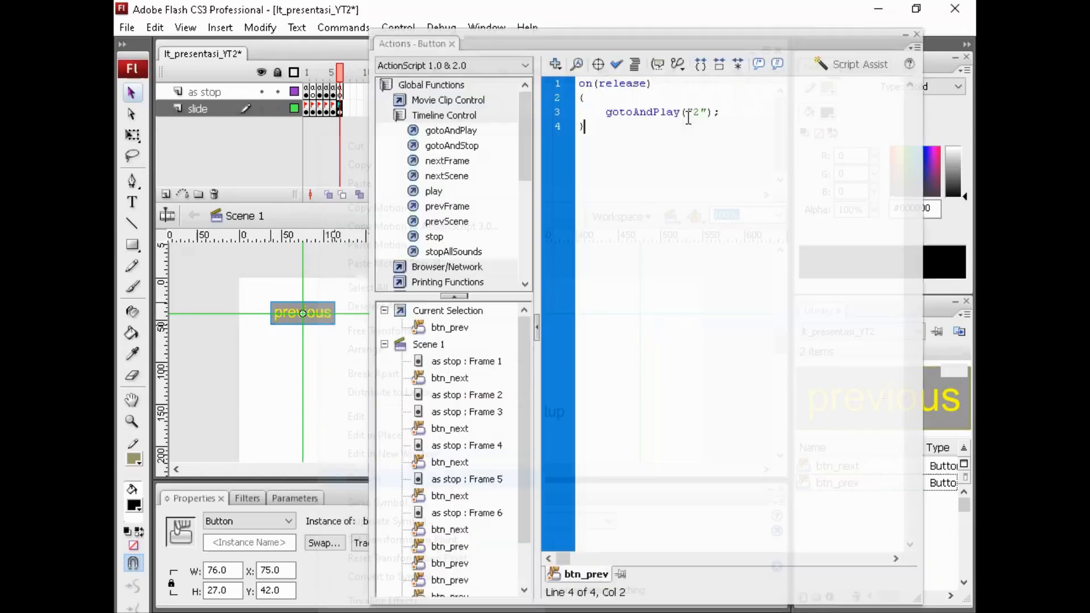
pyautogui.click(700, 116)
pyautogui.press('Delete')
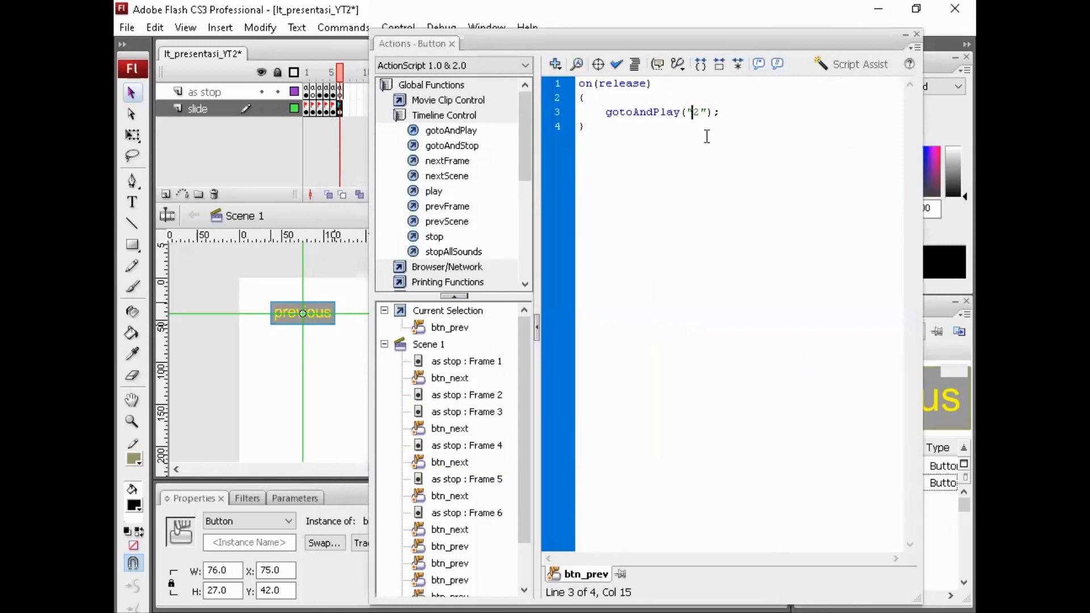
pyautogui.write('5')
pyautogui.click(916, 36)
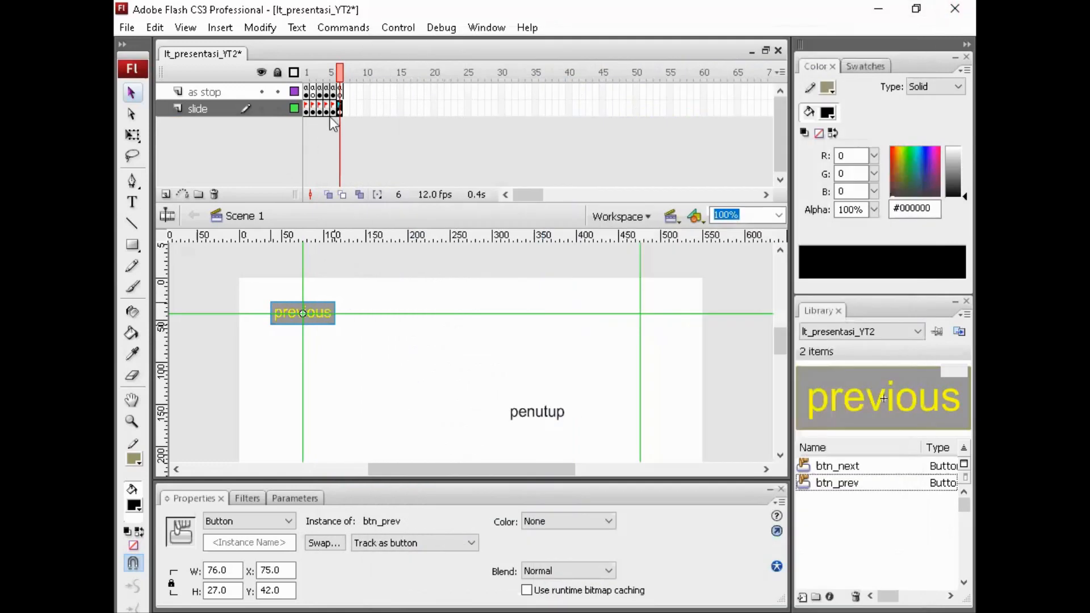
# Check the label of frame 6 and set the gotoAndPlay target in frame 5's next button script to "akhir"
pyautogui.click(333, 112)
pyautogui.click(660, 309)
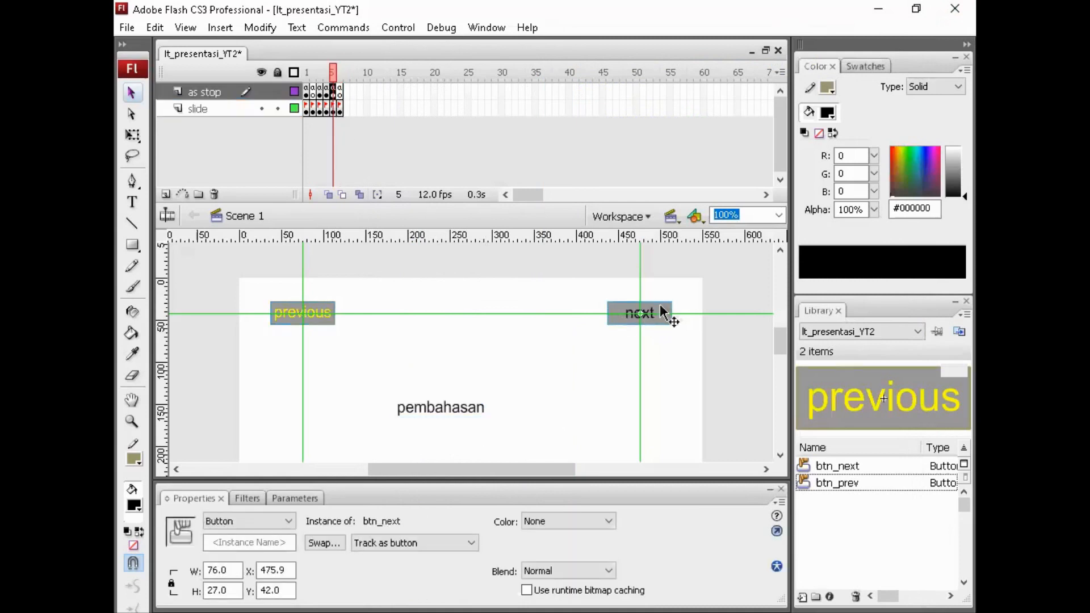
pyautogui.click(340, 109)
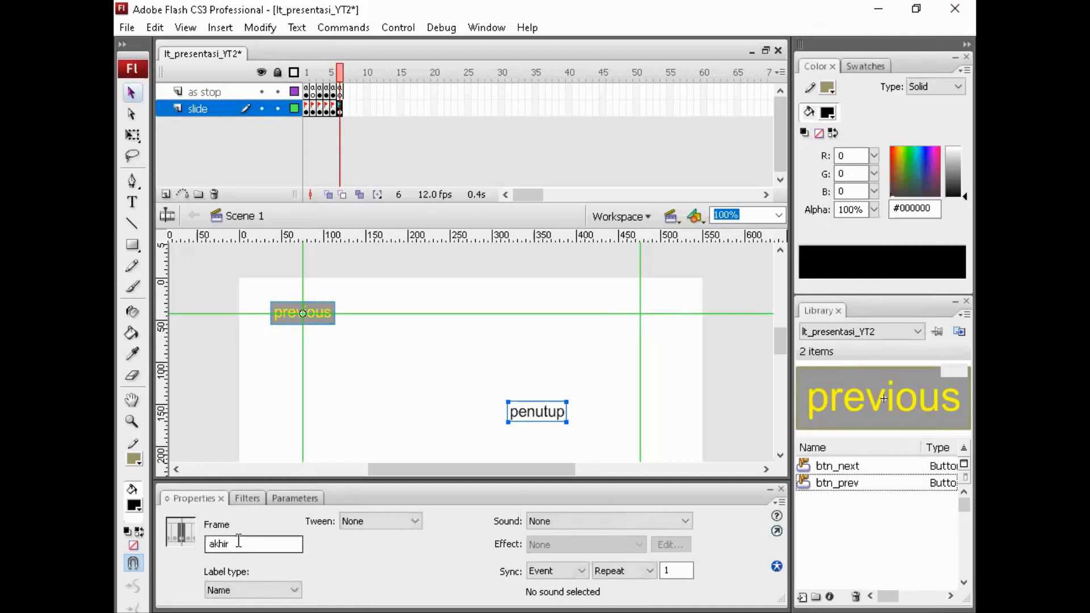
pyautogui.click(333, 108)
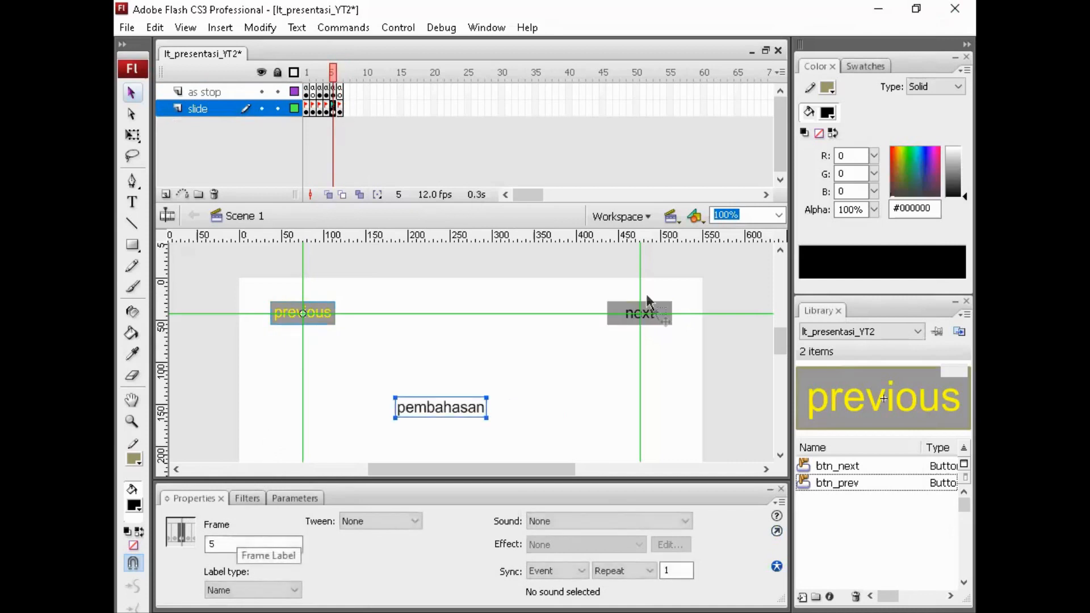
pyautogui.click(654, 314)
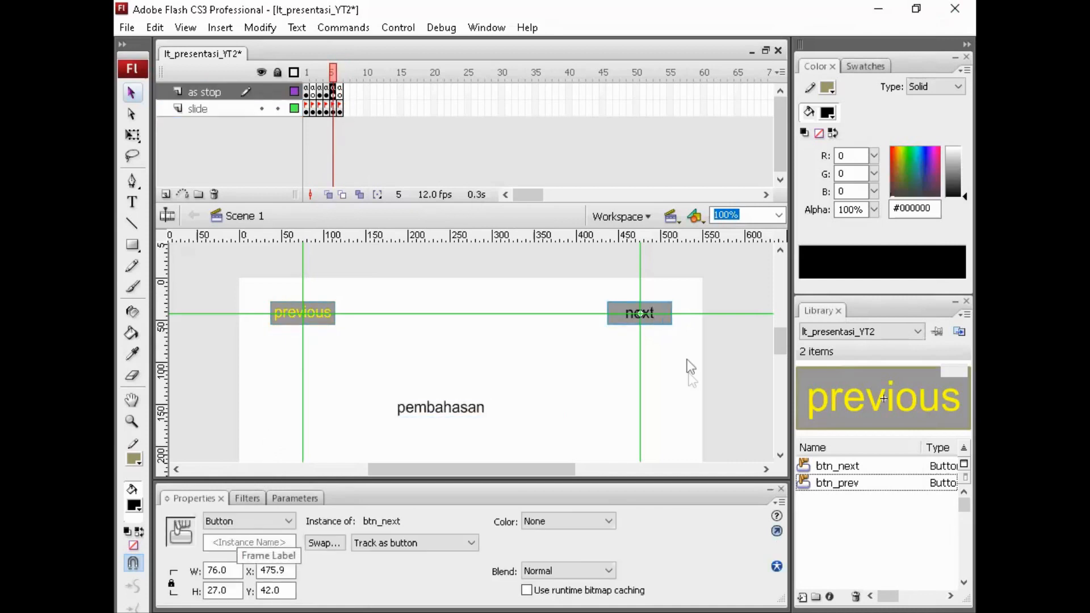
pyautogui.rightClick(653, 314)
pyautogui.click(694, 480)
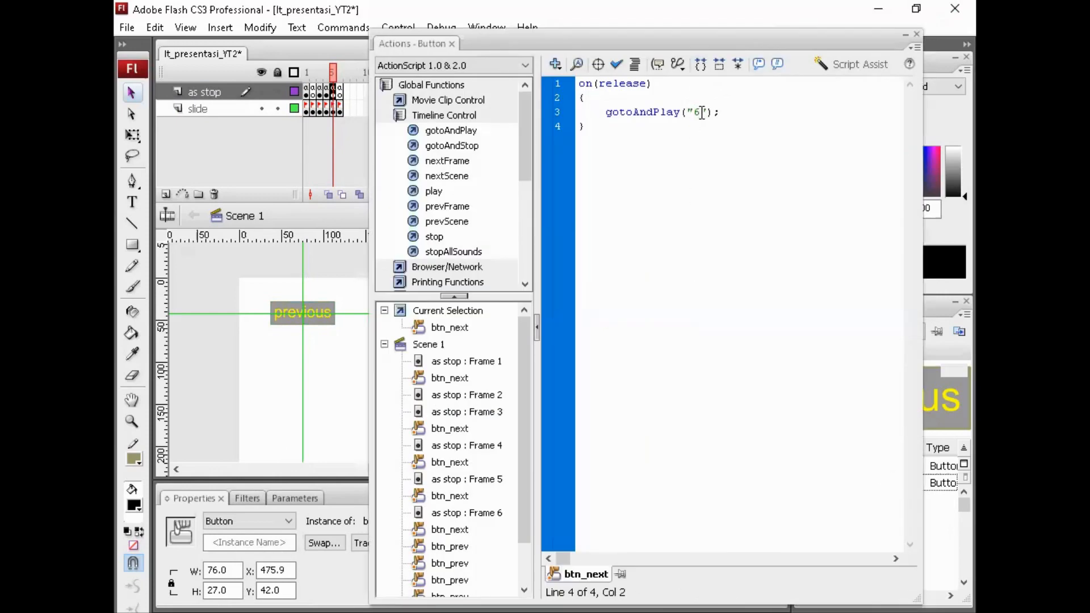
pyautogui.doubleClick(699, 111)
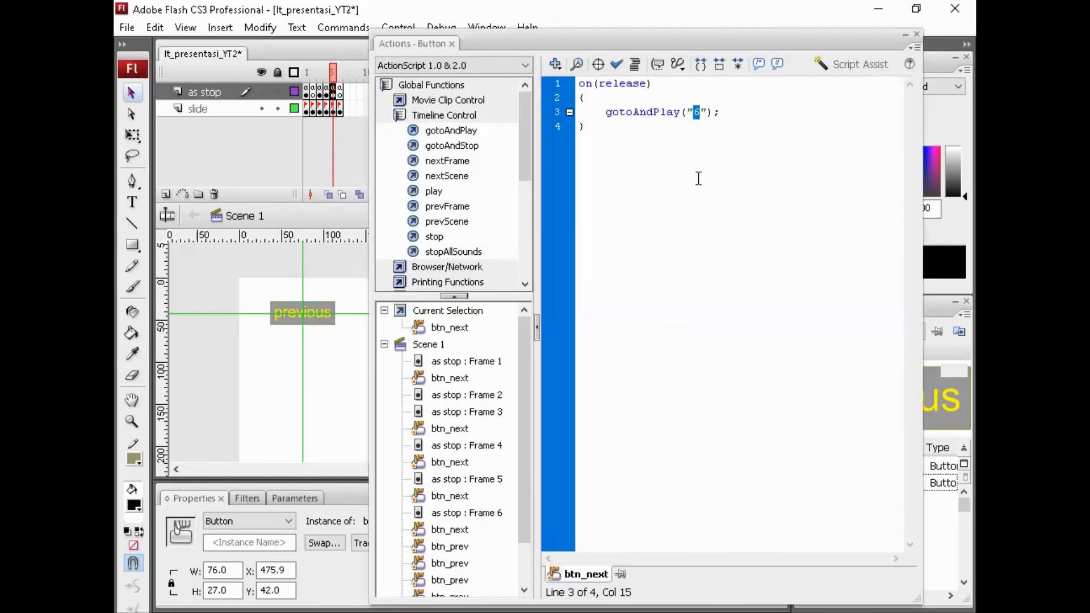
pyautogui.write('akhir')
pyautogui.click(917, 36)
pyautogui.click(414, 335)
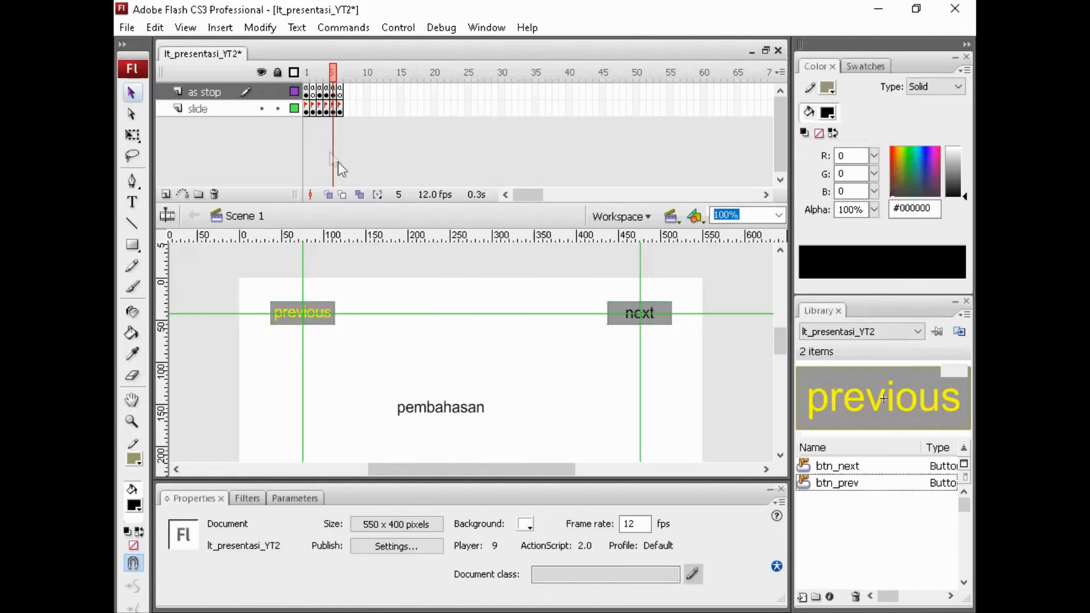
# On frame 1 of the slide layer, move the judul text to about X 102, Y 104 and replace its wording with "hal 1"
pyautogui.click(307, 109)
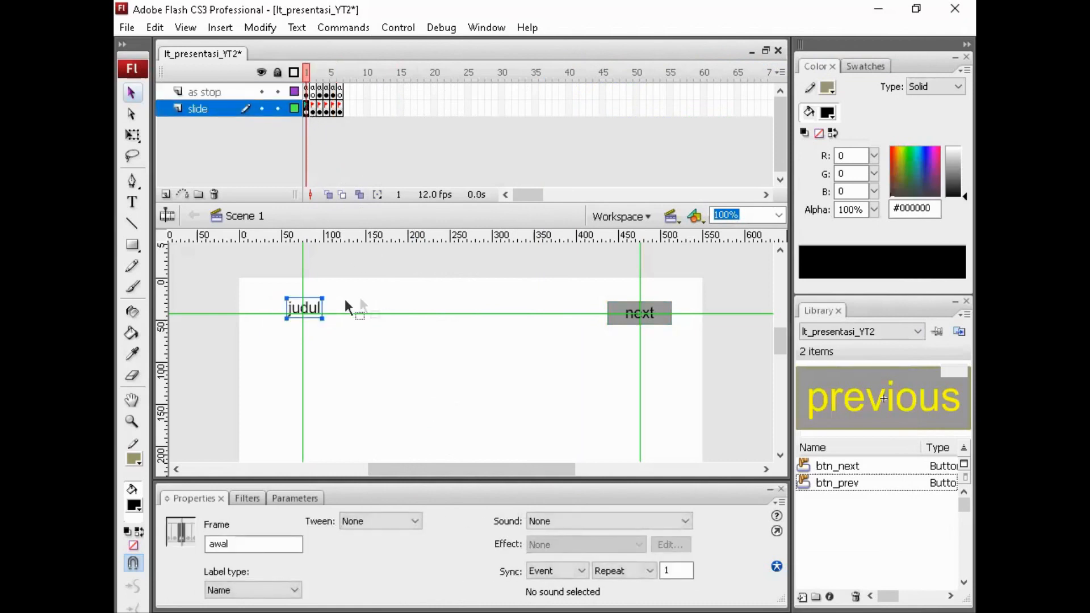
pyautogui.moveTo(311, 310); pyautogui.dragTo(351, 378)
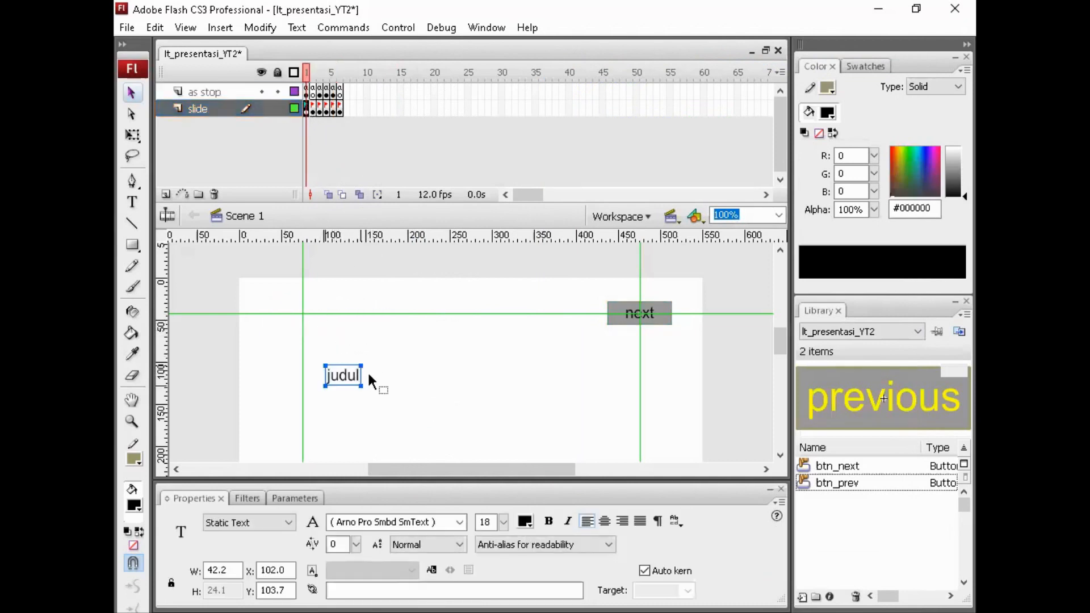
pyautogui.click(372, 382)
pyautogui.doubleClick(340, 376)
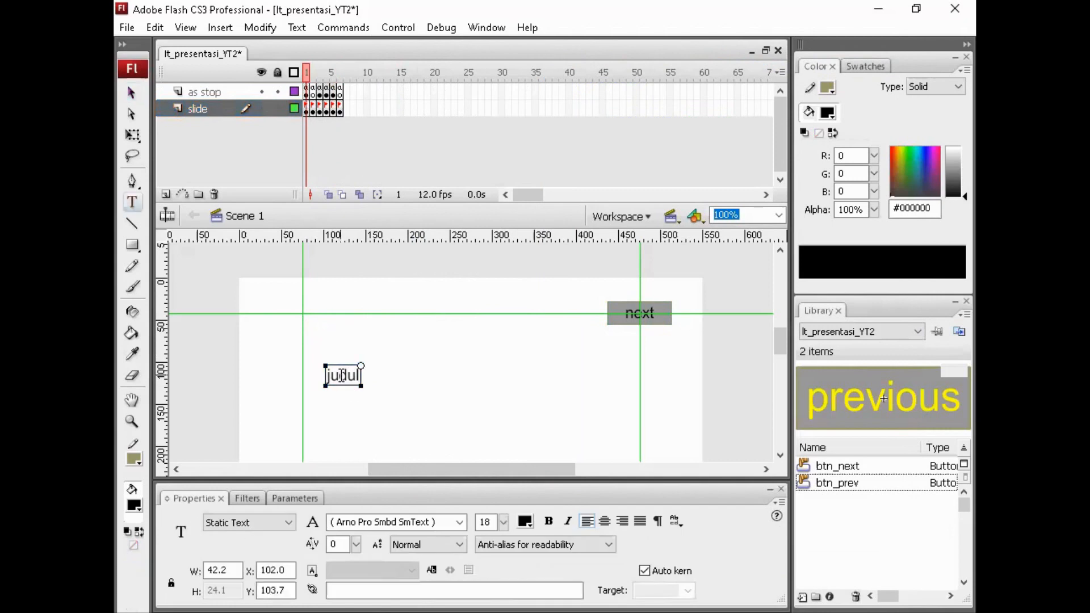
pyautogui.doubleClick(342, 376)
pyautogui.write('hal 1')
pyautogui.press('Escape')
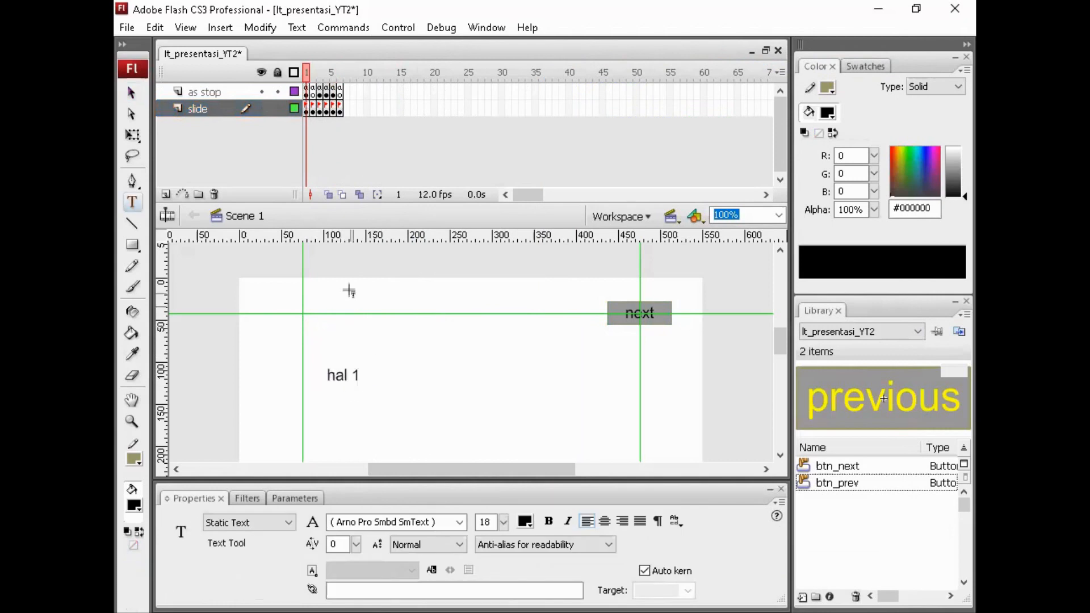
# Replace the pembuka text on frame 2 of the slide layer with "hal 2"
pyautogui.click(312, 109)
pyautogui.click(312, 404)
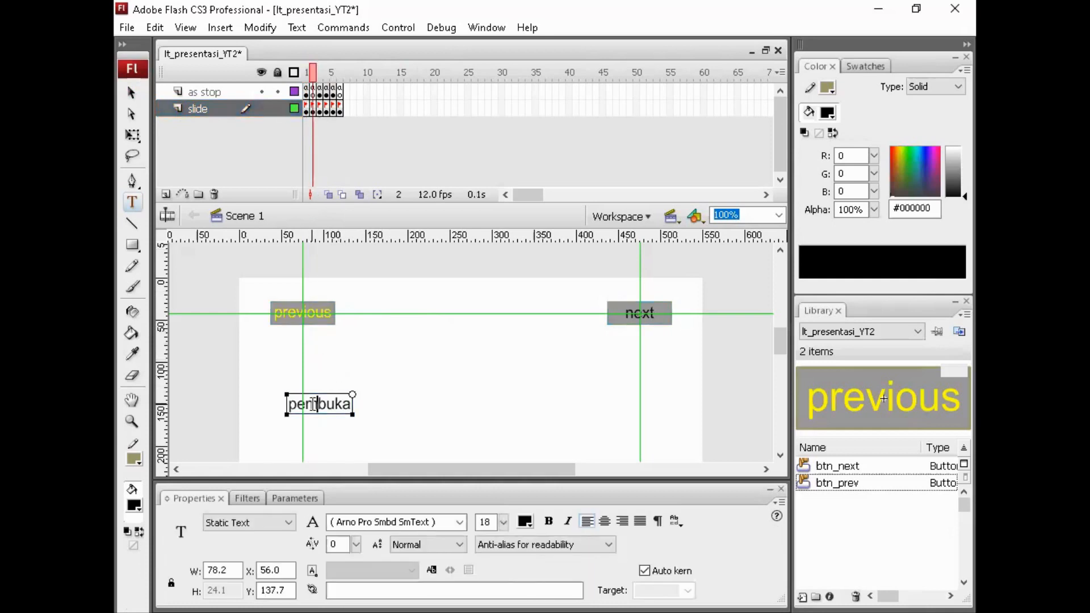
pyautogui.doubleClick(312, 403)
pyautogui.write('hal 2')
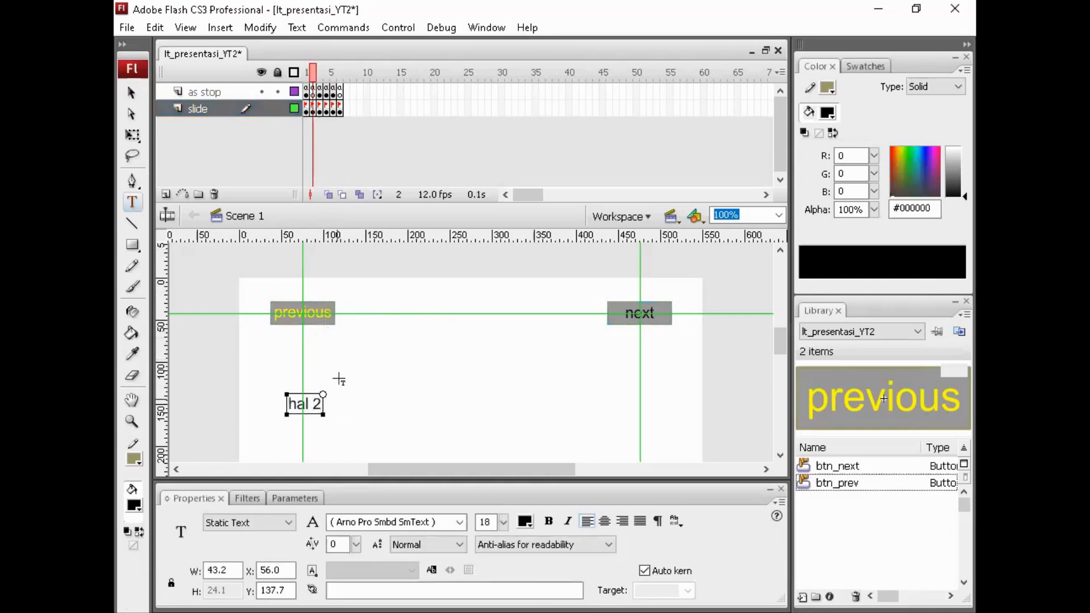
# Replace the latar belakang text on frame 3 of the slide layer with "hal 3"
pyautogui.click(319, 108)
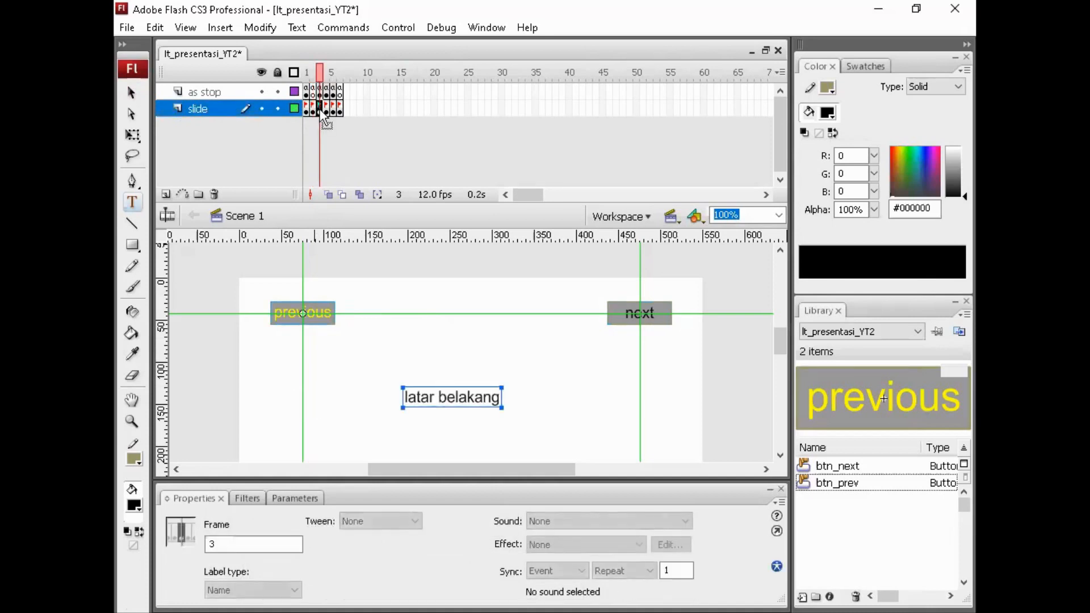
pyautogui.click(428, 393)
pyautogui.tripleClick(426, 392)
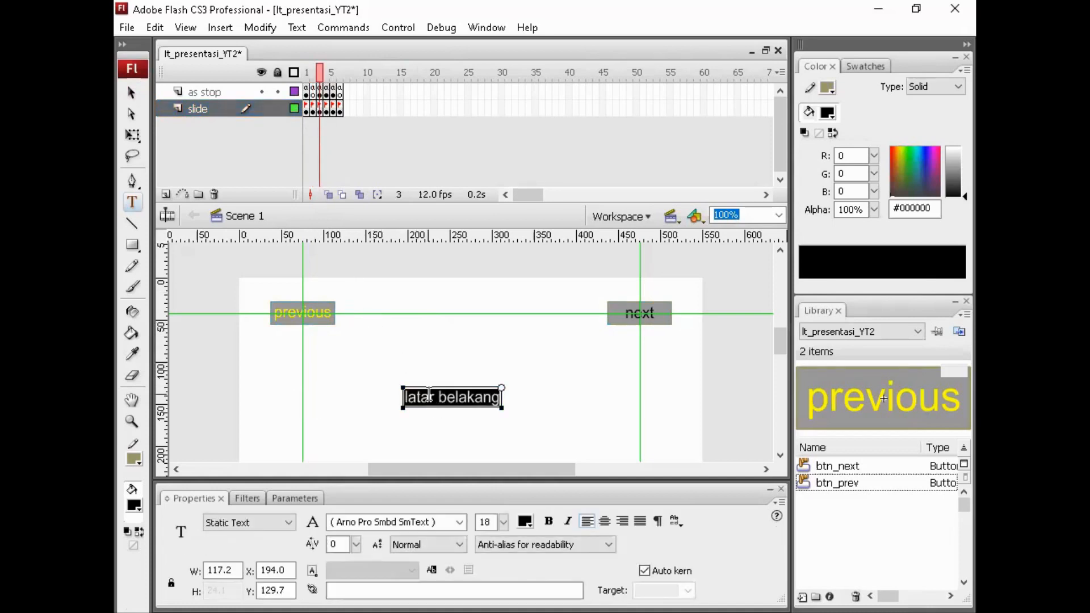
pyautogui.write('hal 3')
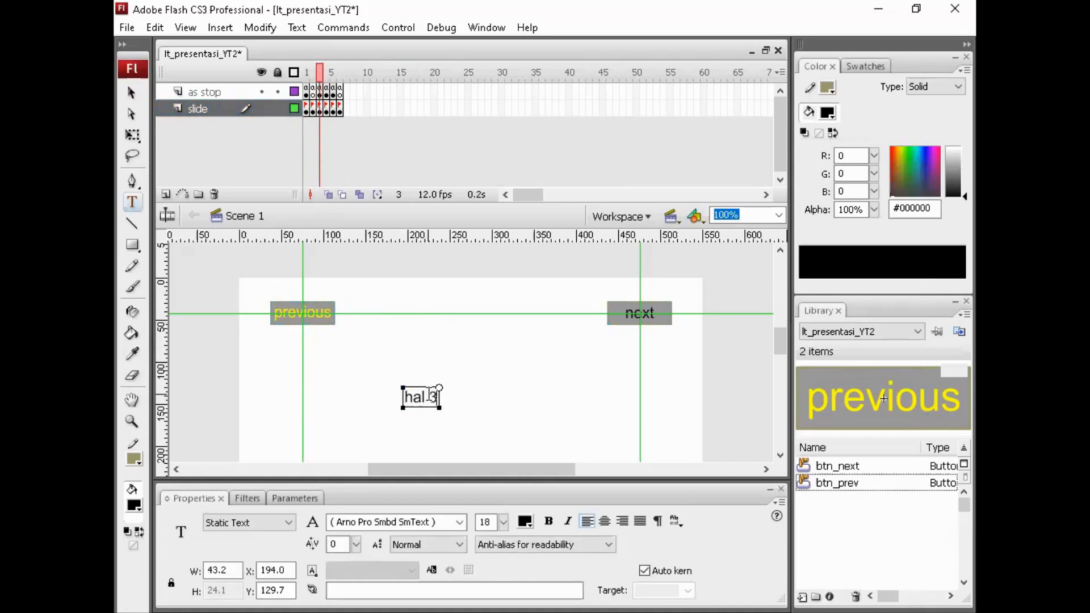
# Replace the teori text on frame 4 of the slide layer with "hal4"
pyautogui.click(327, 108)
pyautogui.click(465, 437)
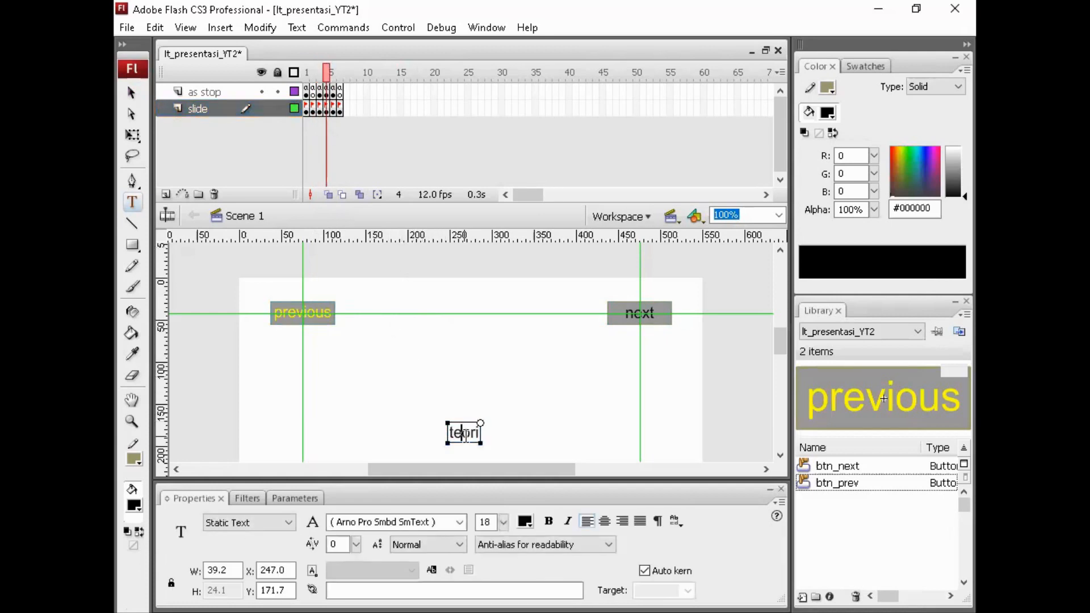
pyautogui.doubleClick(465, 435)
pyautogui.write('hal4')
# Replace the pembahasan text on frame 5 of the slide layer with "hal 5"
pyautogui.click(335, 109)
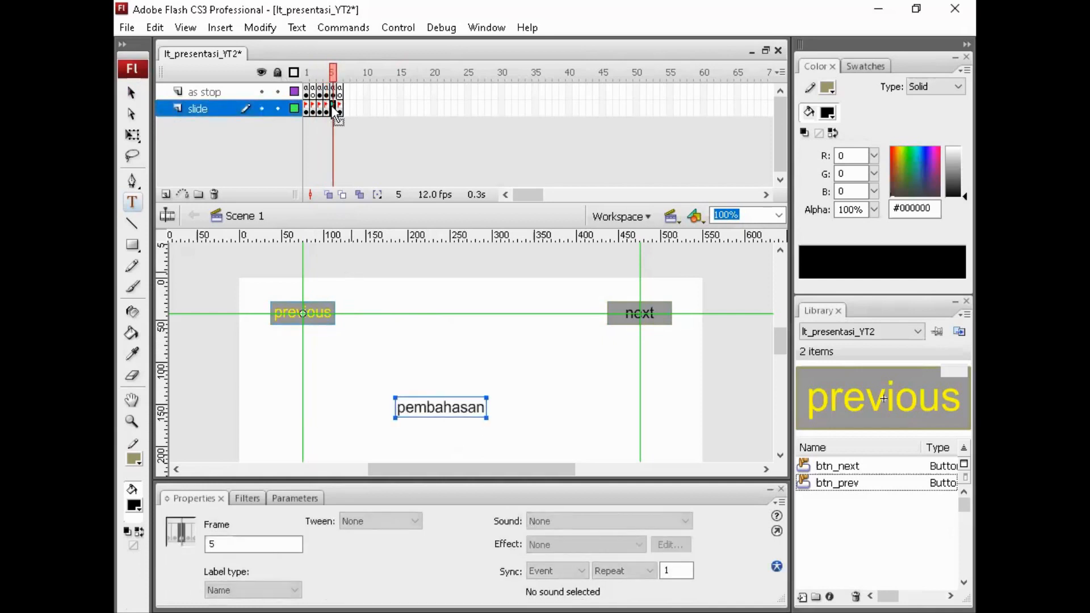
pyautogui.click(453, 404)
pyautogui.doubleClick(453, 404)
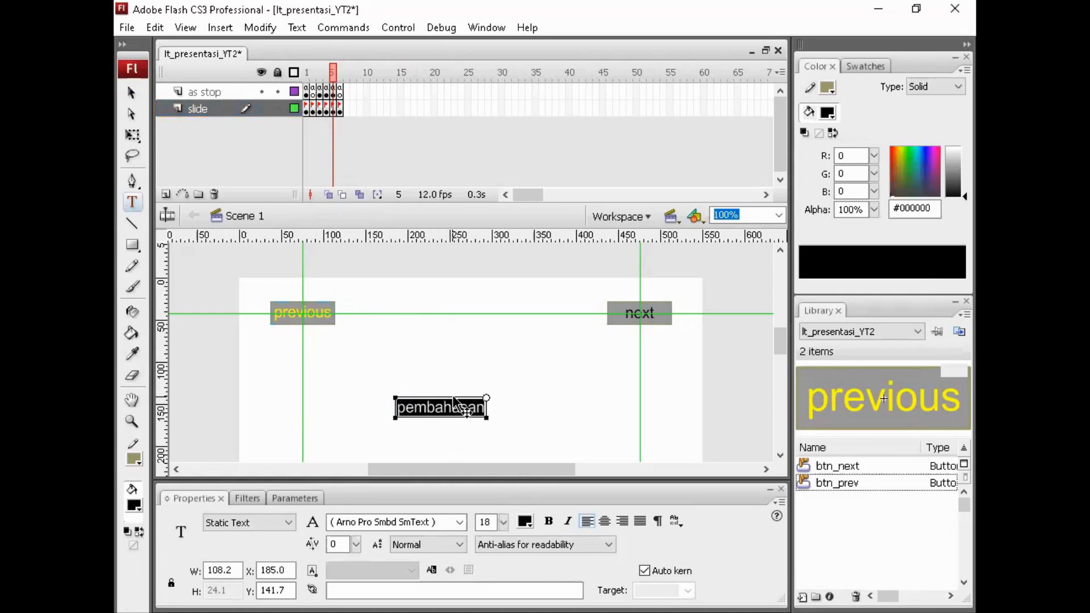
pyautogui.write('hal 5')
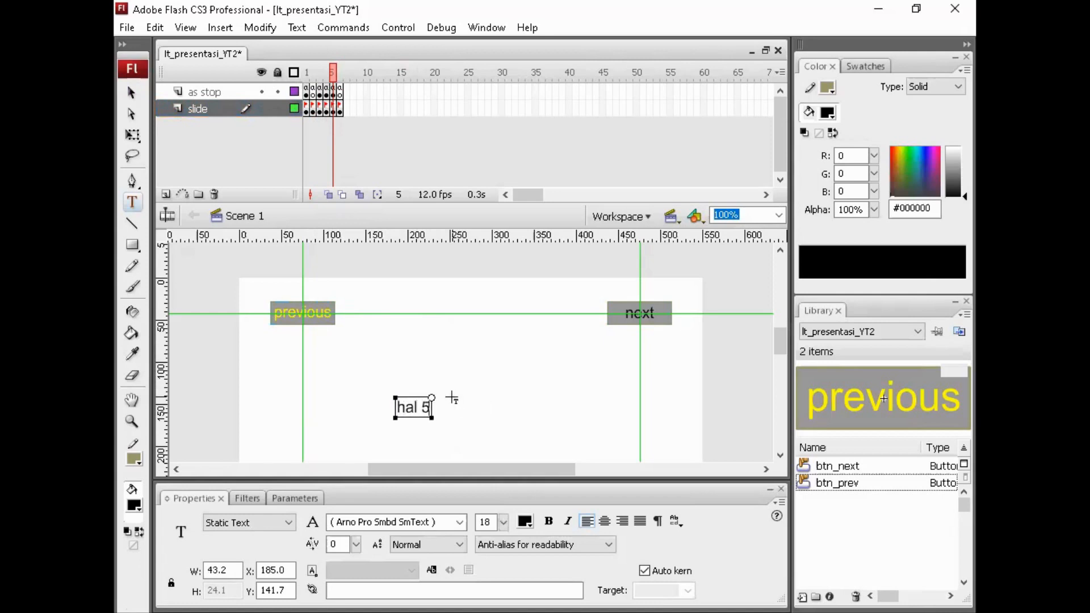
# Replace the penutup text on frame 6 of the slide layer with "hal 6"
pyautogui.click(340, 108)
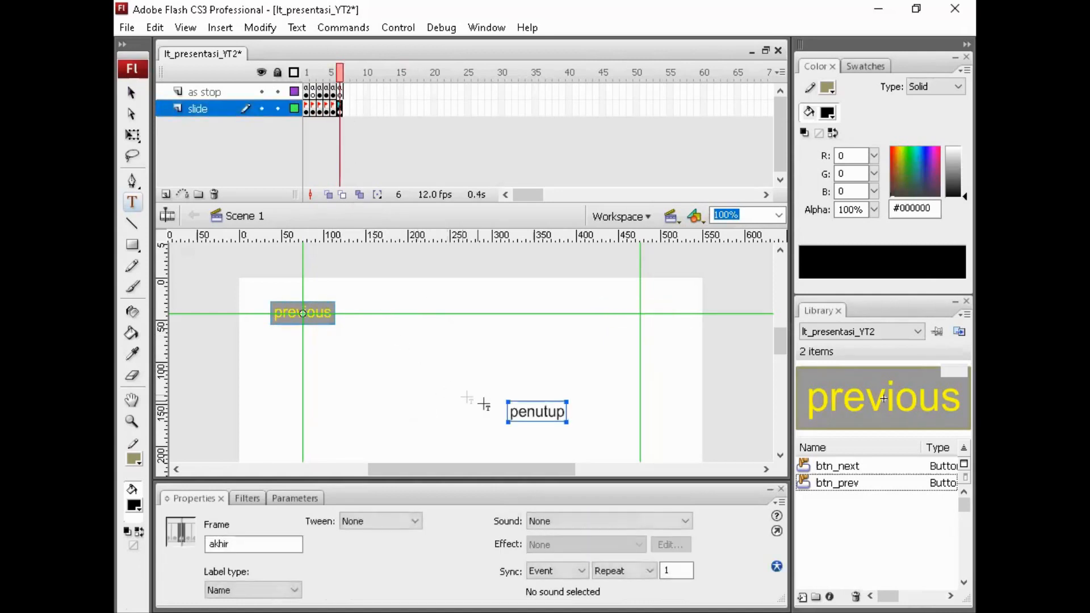
pyautogui.click(522, 413)
pyautogui.hotkey('ctrl', 'a')
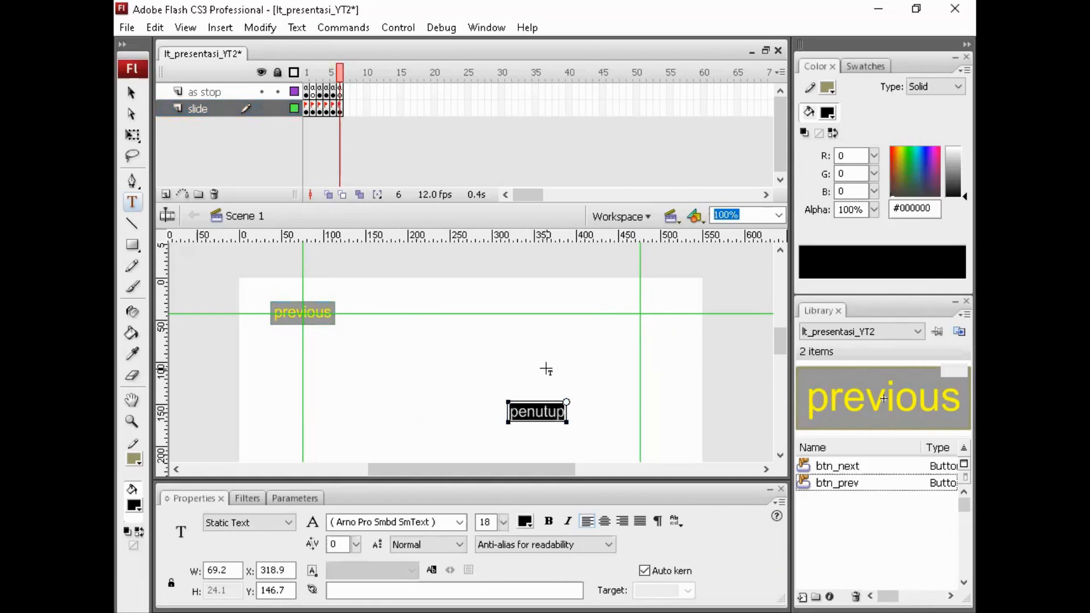
pyautogui.write('hal 6')
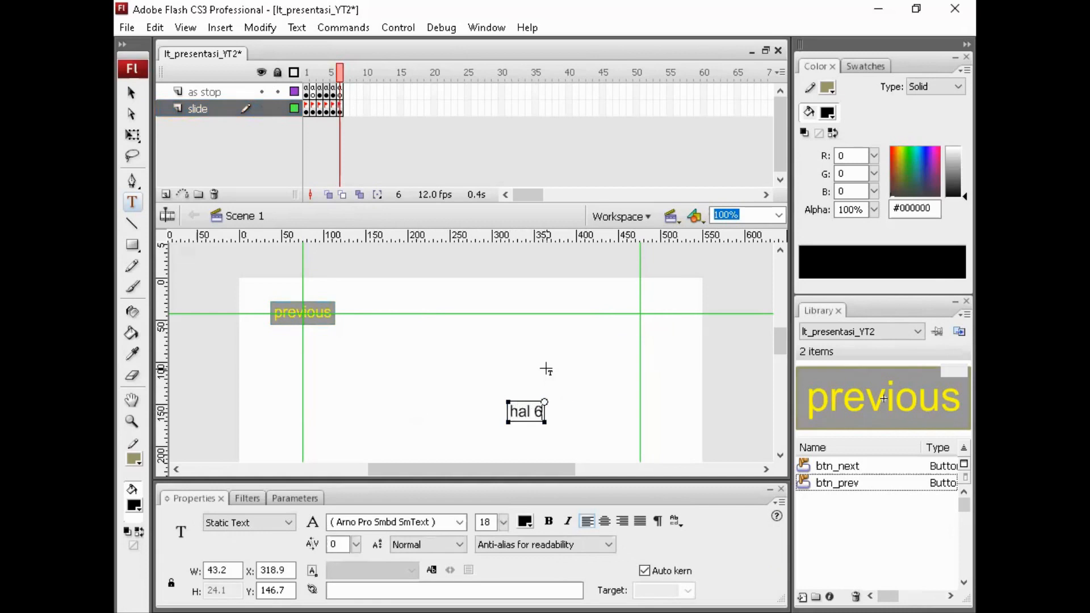
pyautogui.click(131, 93)
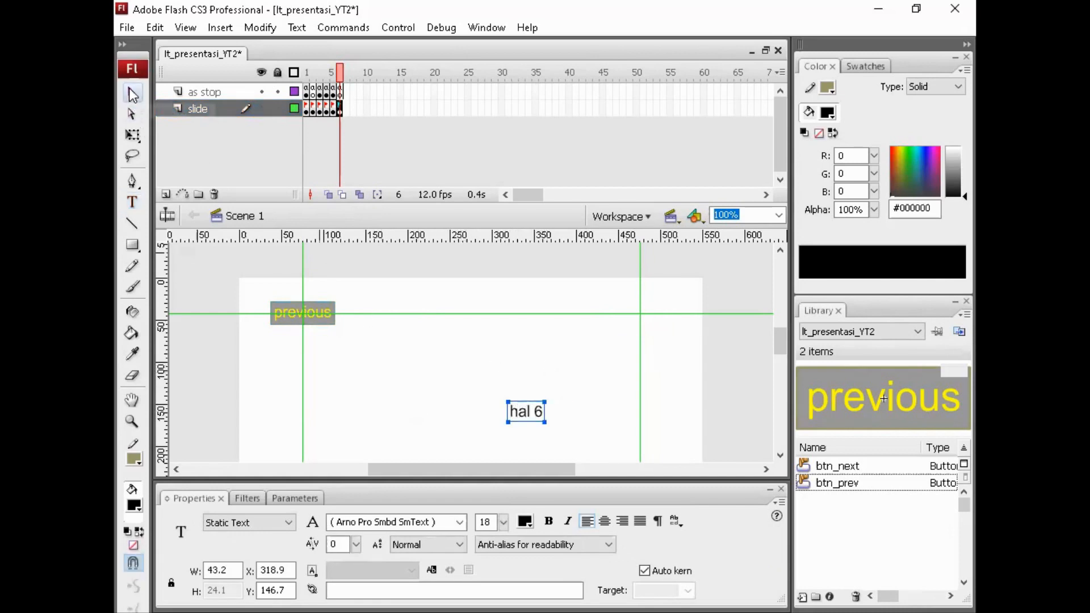
# Save the lt_presentasi_YT2 document and deselect everything on the stage
pyautogui.click(127, 28)
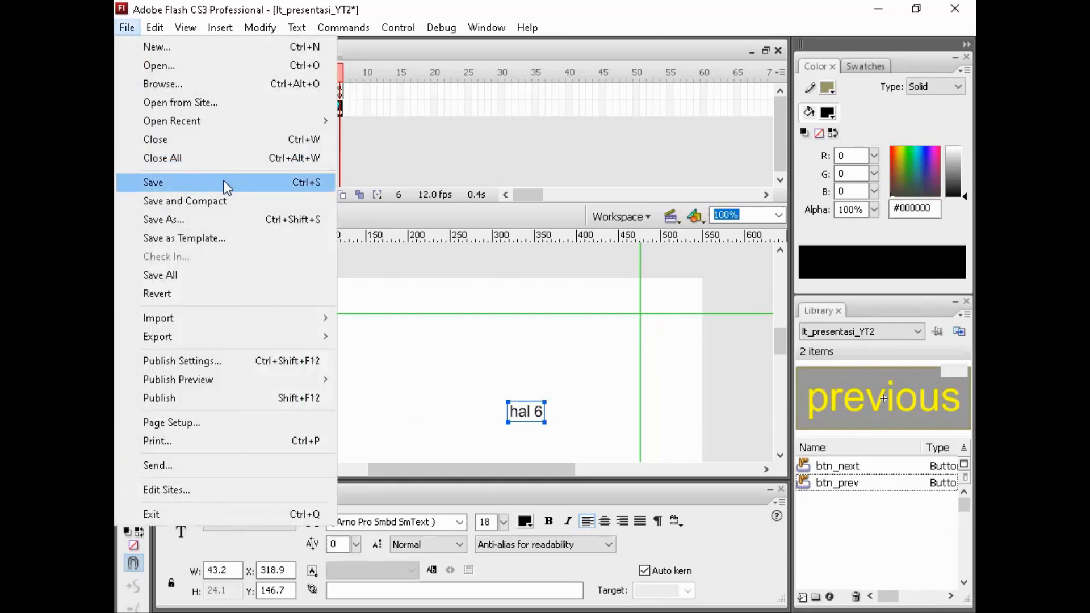
pyautogui.click(224, 181)
pyautogui.click(441, 364)
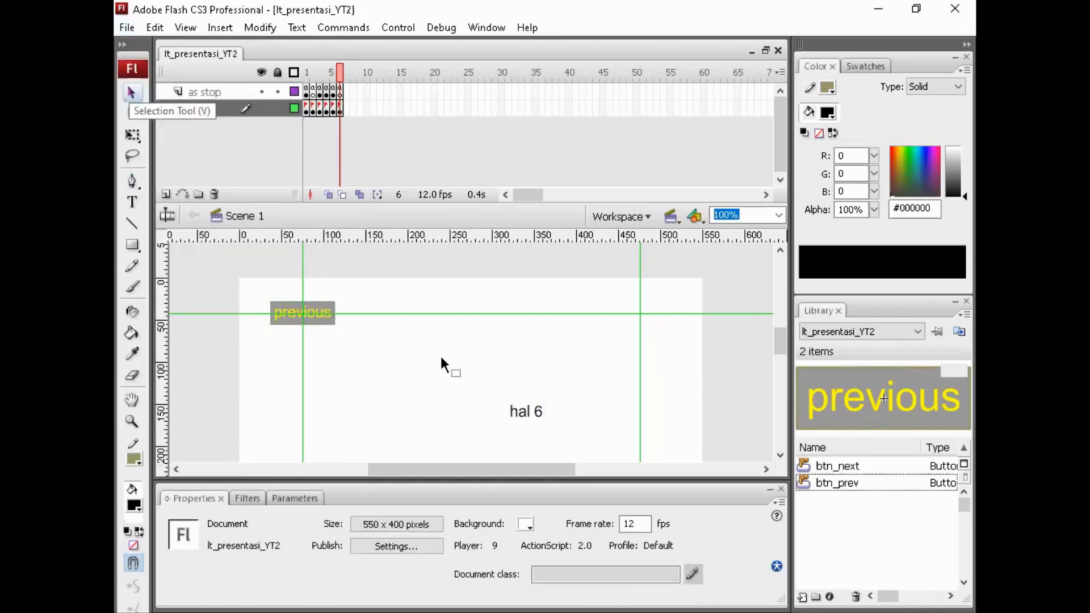
# Test the movie, checking one step back from hal 2 and advancing with the next buttons to hal 6
pyautogui.hotkey('ctrl', 'Return')
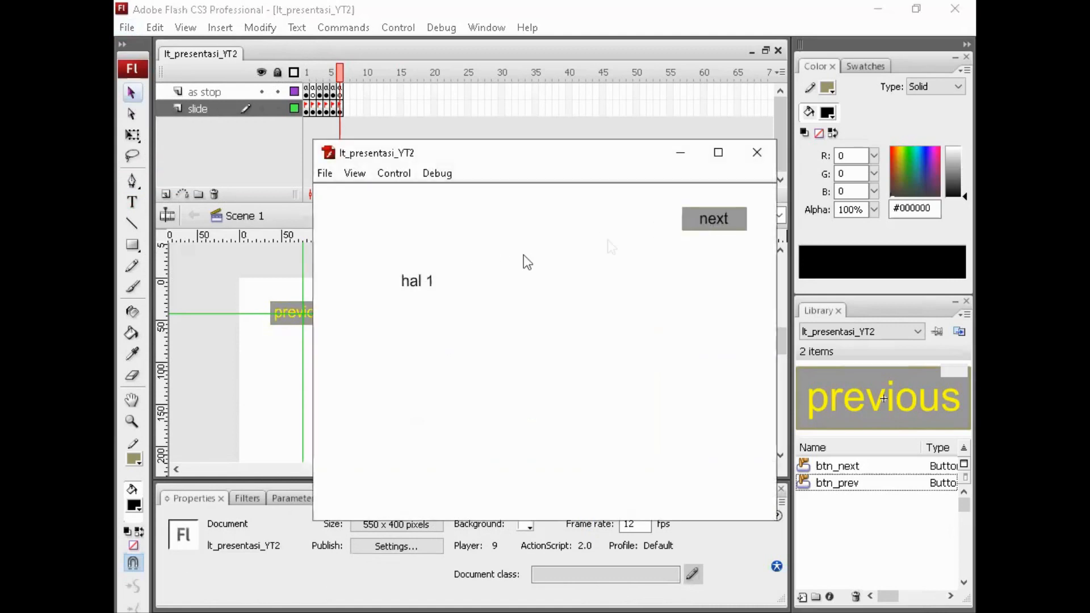
pyautogui.click(710, 229)
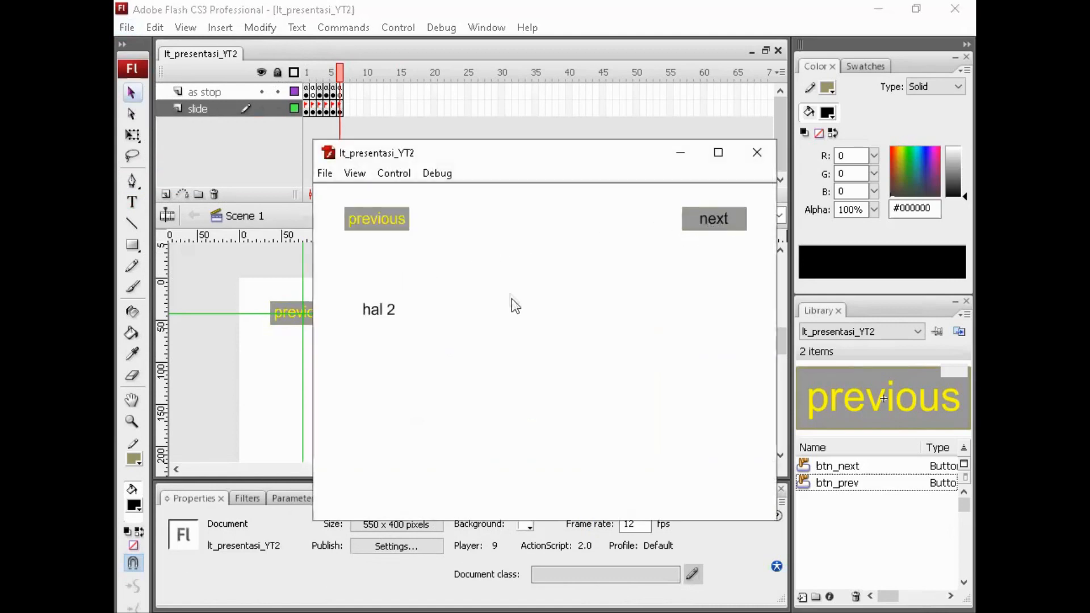
pyautogui.click(385, 226)
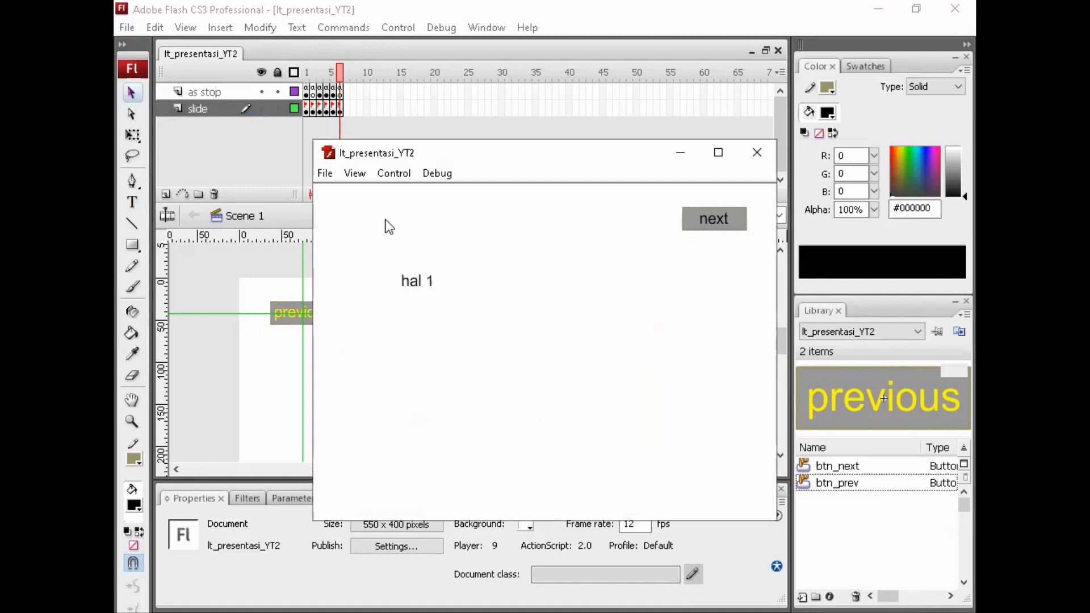
pyautogui.click(719, 224)
pyautogui.click(719, 223)
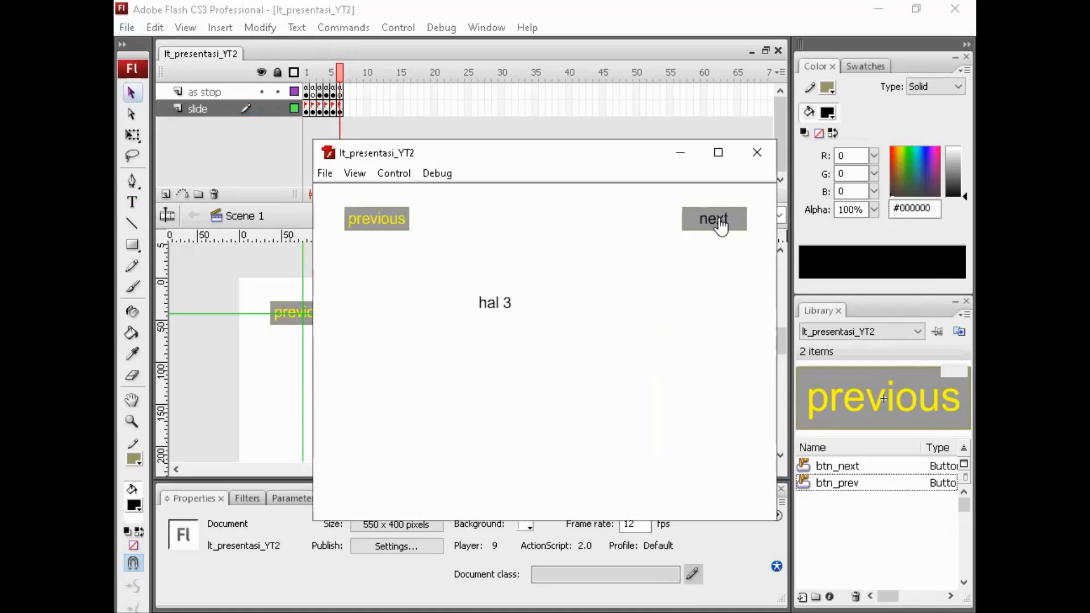
pyautogui.click(719, 224)
pyautogui.click(721, 225)
pyautogui.click(720, 224)
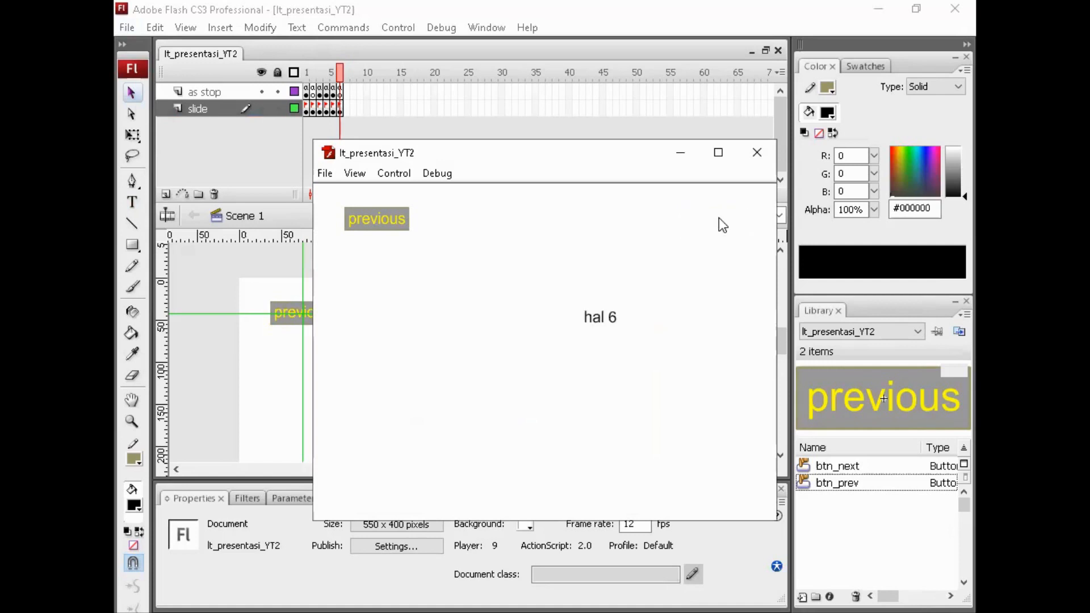
# Go back from hal 6 to hal 1 in the test movie with the previous buttons
pyautogui.click(385, 228)
pyautogui.click(385, 228)
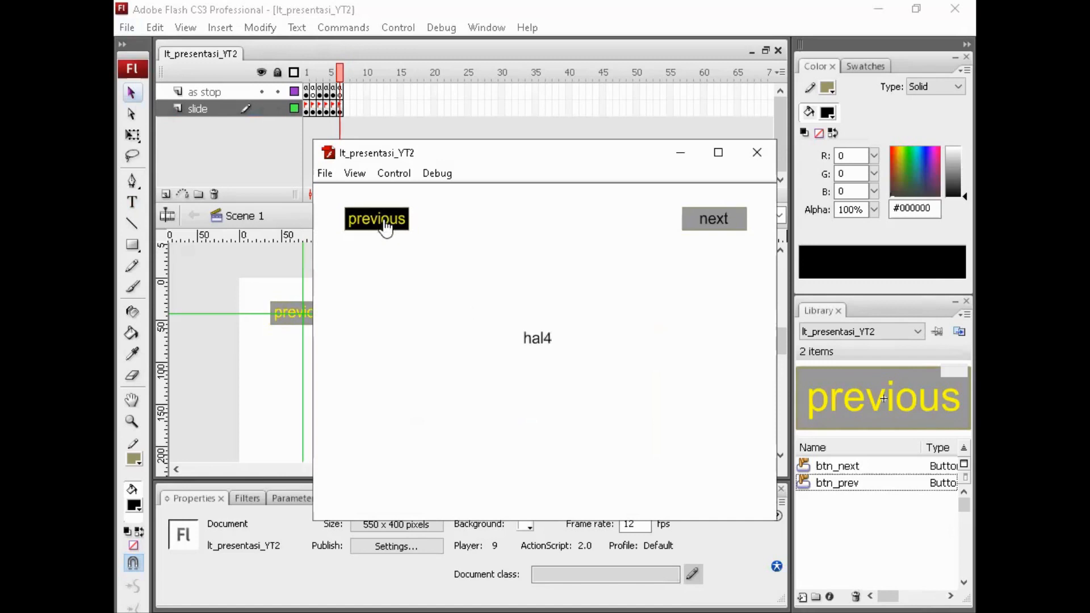
pyautogui.click(385, 227)
pyautogui.click(386, 228)
pyautogui.click(385, 227)
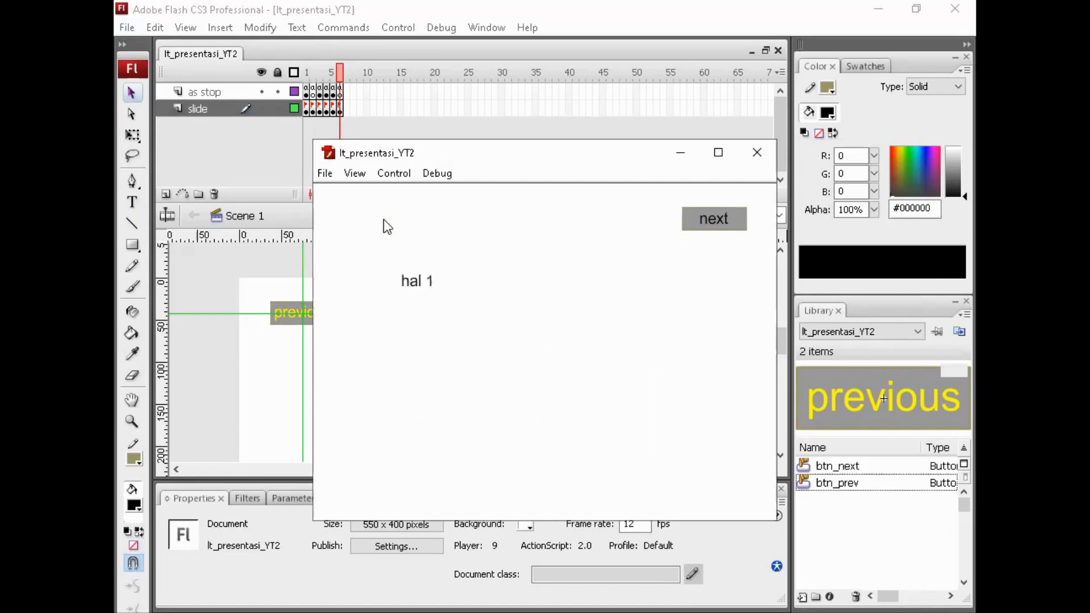
# Recheck the navigation in the test movie by advancing from hal 1 to hal 6 and returning to hal 1
pyautogui.click(697, 227)
pyautogui.click(697, 227)
pyautogui.click(697, 227)
pyautogui.click(697, 227)
pyautogui.click(697, 227)
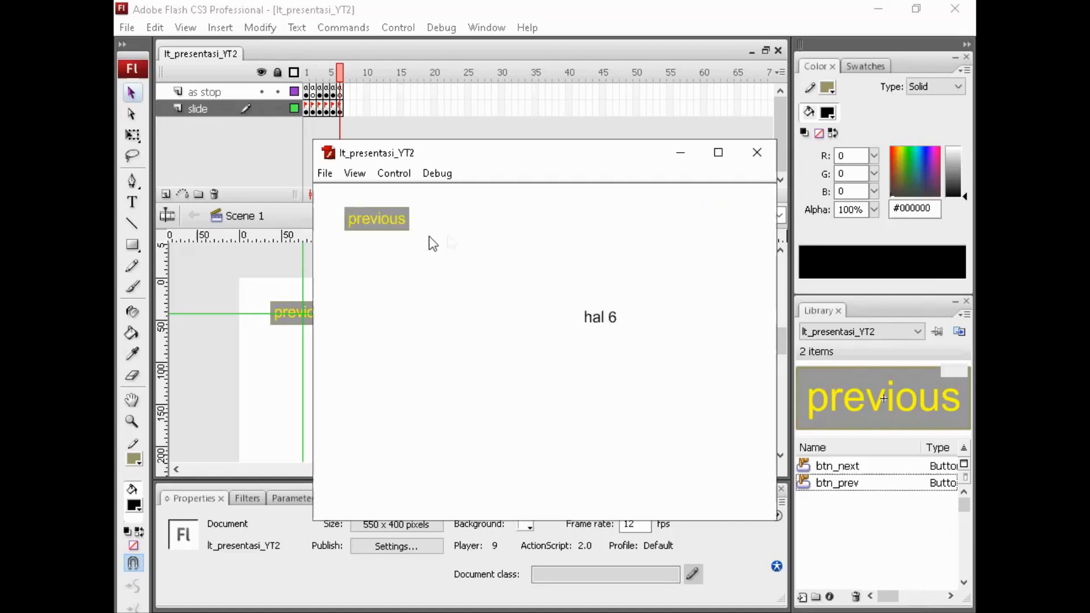
pyautogui.click(388, 232)
pyautogui.click(388, 231)
pyautogui.click(388, 231)
pyautogui.click(388, 232)
pyautogui.click(386, 231)
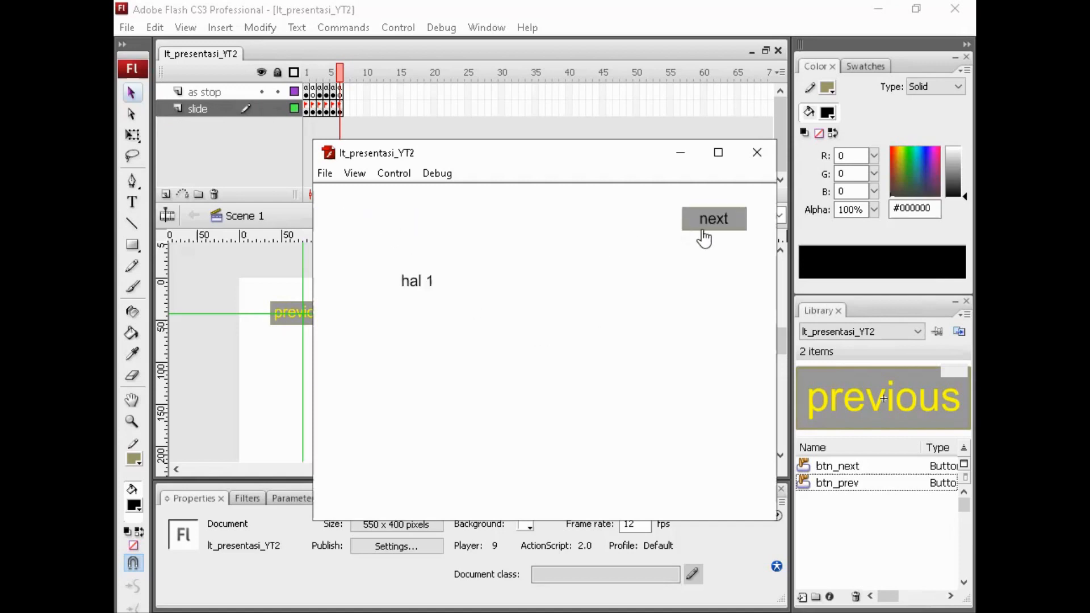
# Page the test movie forward and back to hal 1, advance it to hal 6, and close the test window
pyautogui.click(712, 230)
pyautogui.click(713, 230)
pyautogui.click(714, 229)
pyautogui.click(714, 230)
pyautogui.click(371, 226)
pyautogui.click(371, 225)
pyautogui.click(371, 226)
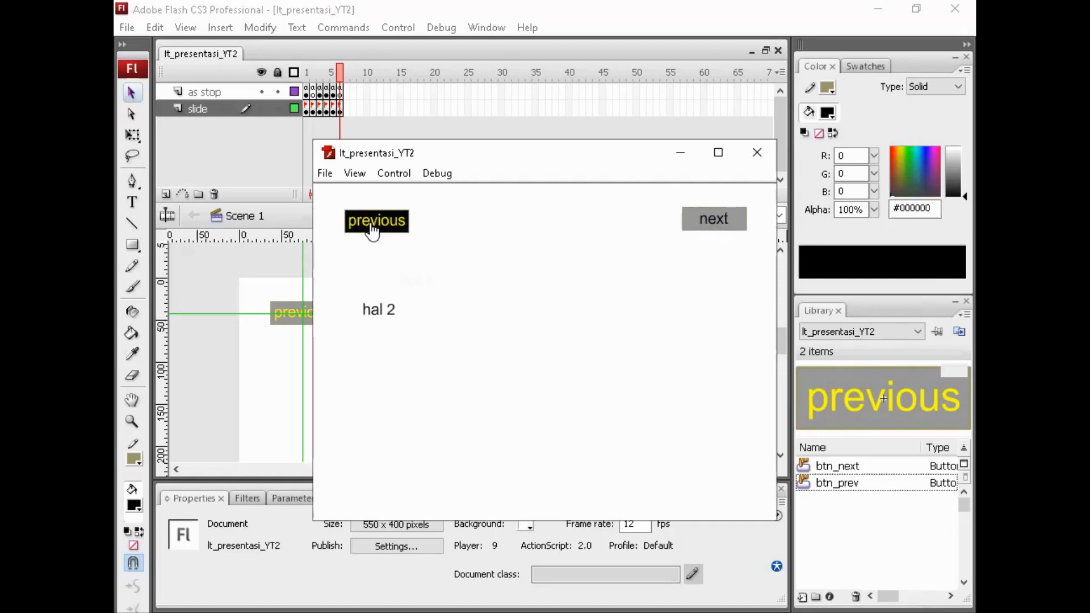
pyautogui.click(374, 227)
pyautogui.click(713, 227)
pyautogui.click(714, 227)
pyautogui.click(713, 227)
pyautogui.click(713, 228)
pyautogui.click(713, 228)
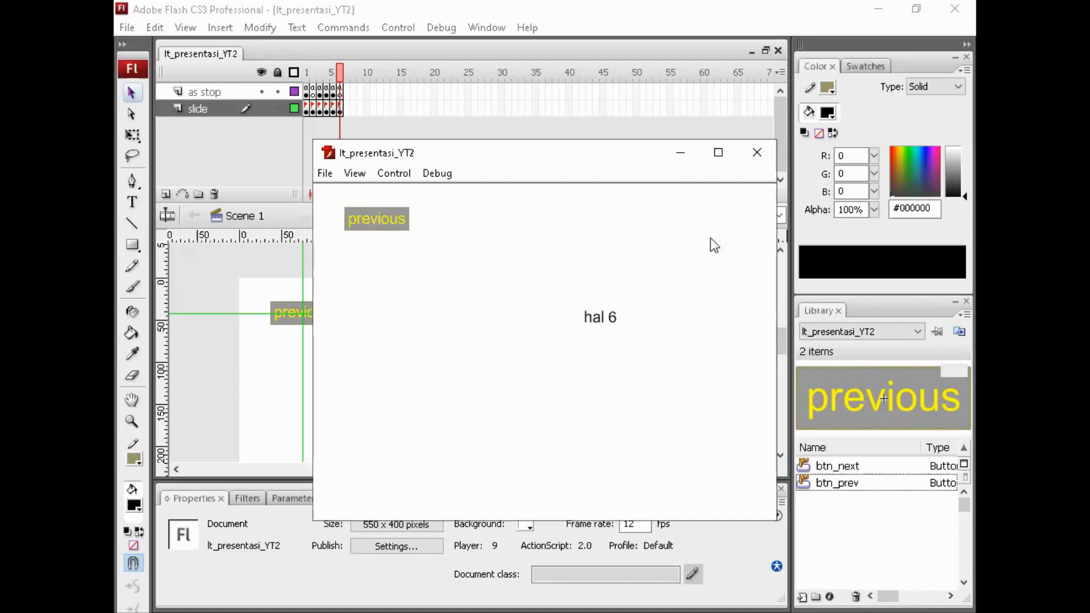
pyautogui.click(758, 160)
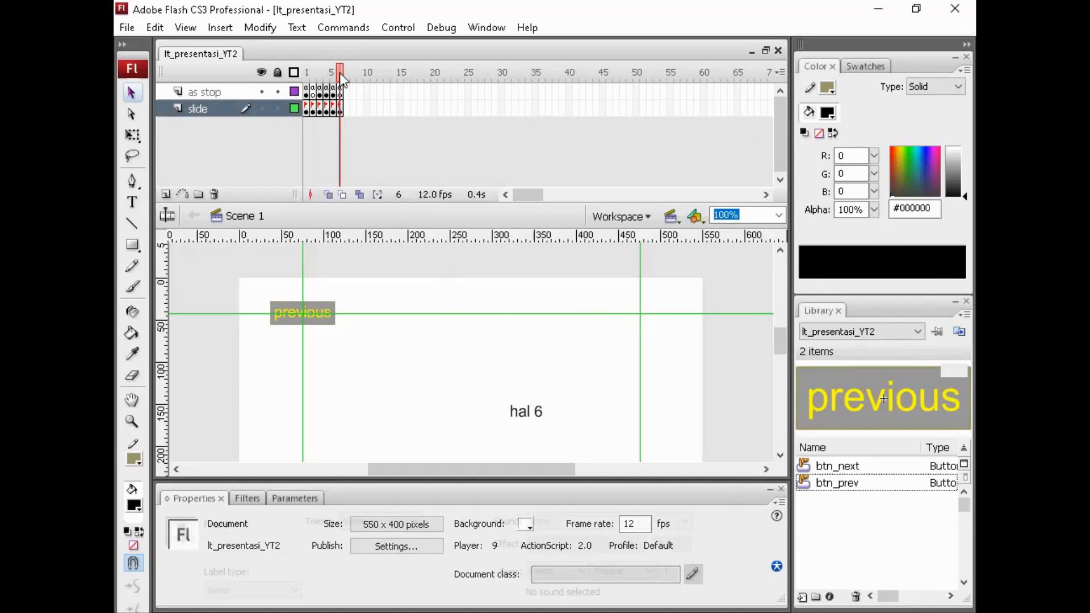
# Return the playhead to frame 1 of the timeline
pyautogui.moveTo(339, 73); pyautogui.dragTo(298, 84)
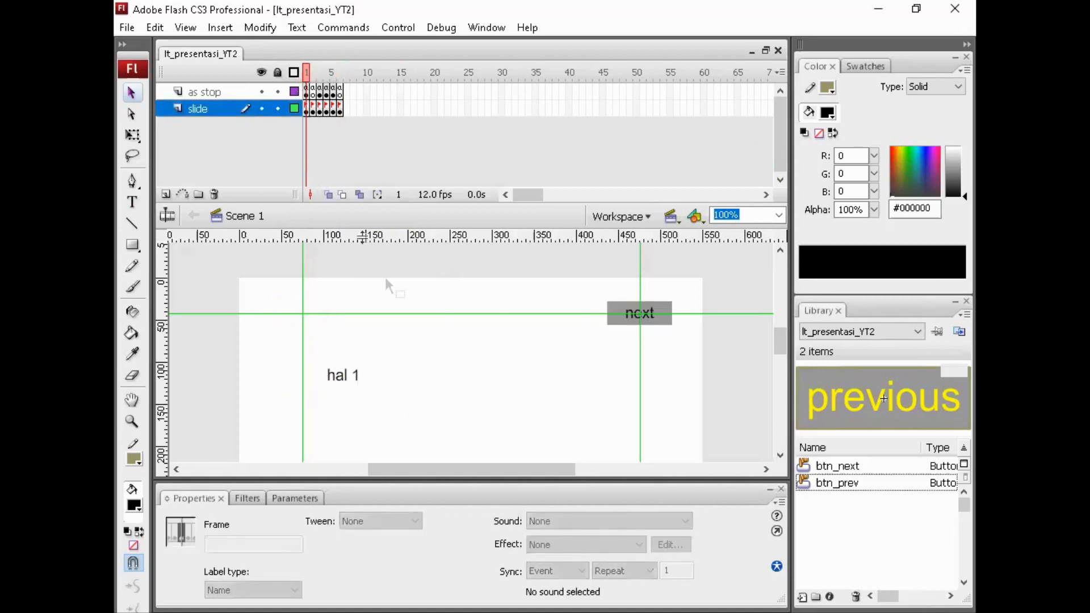
pyautogui.click(440, 379)
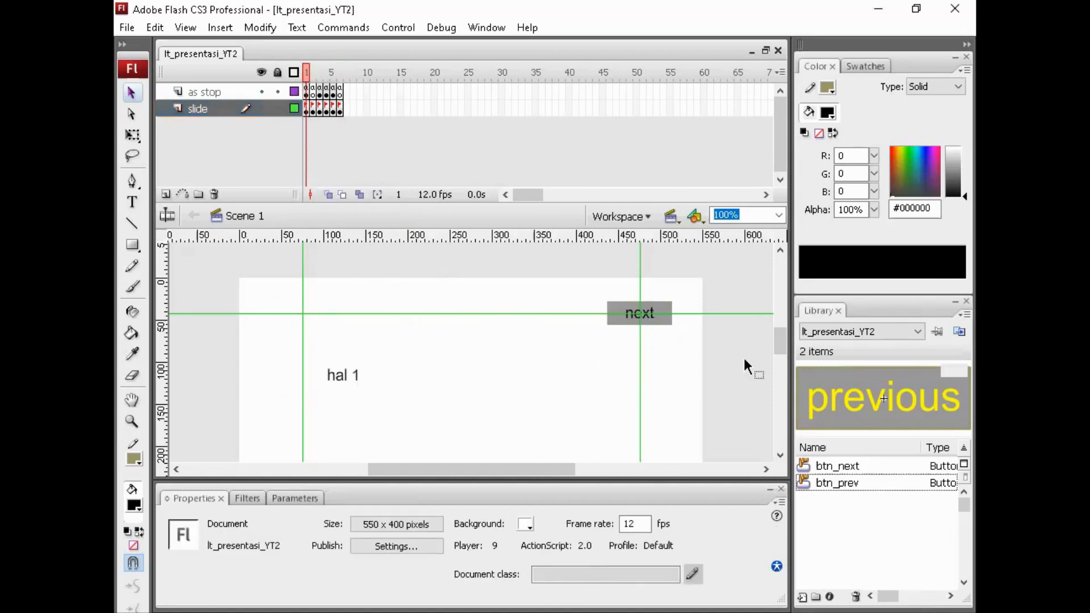
pyautogui.moveTo(781, 335); pyautogui.dragTo(778, 341)
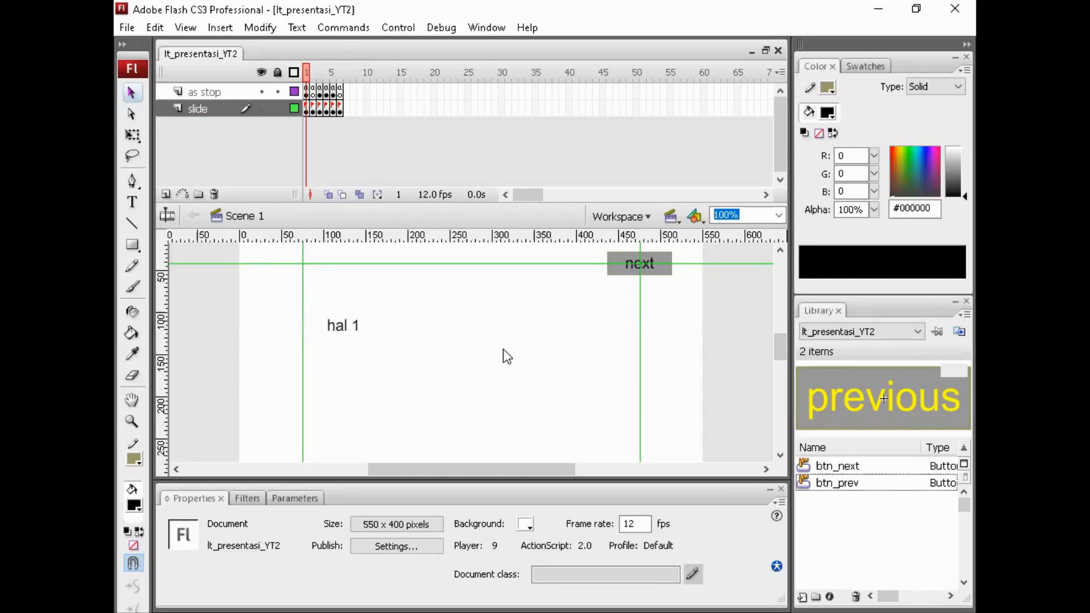
# Test the movie again from frame 1, advancing through all slides to hal 6 with the next buttons
pyautogui.hotkey('ctrl', 'Return')
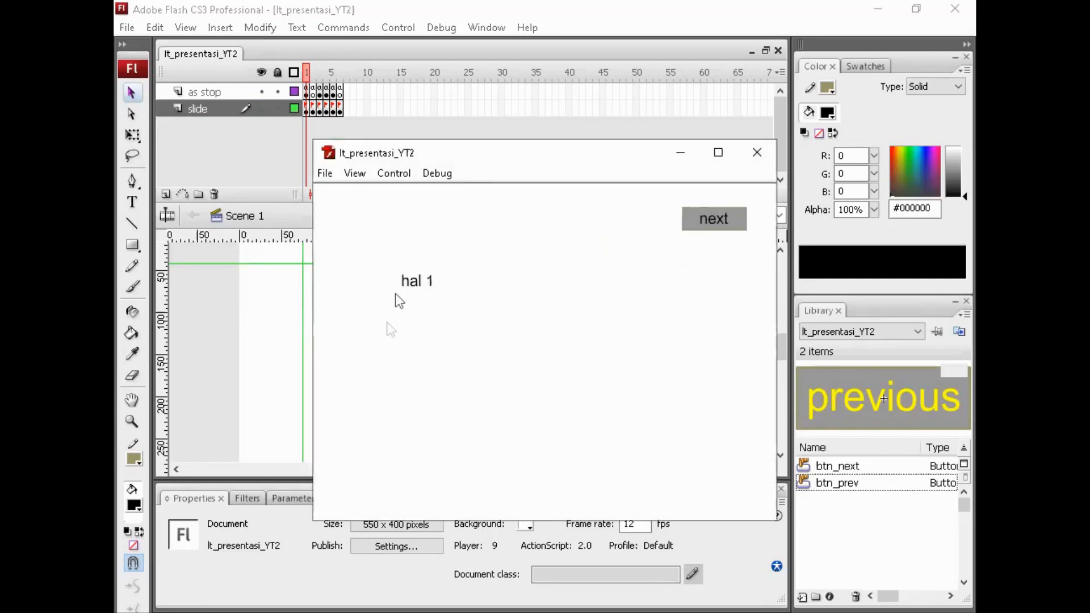
pyautogui.click(714, 221)
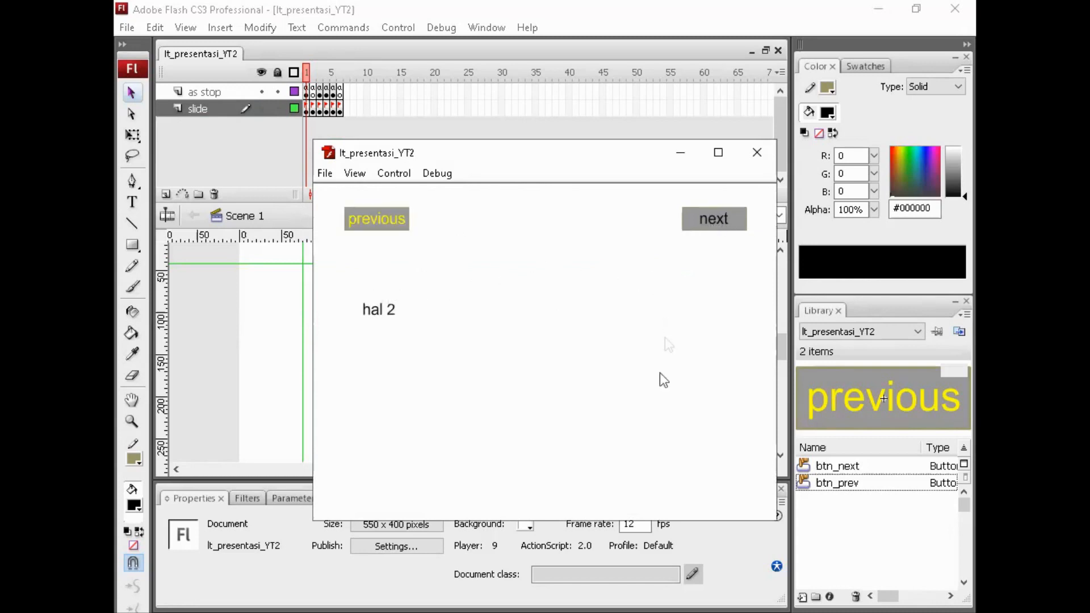
pyautogui.click(701, 226)
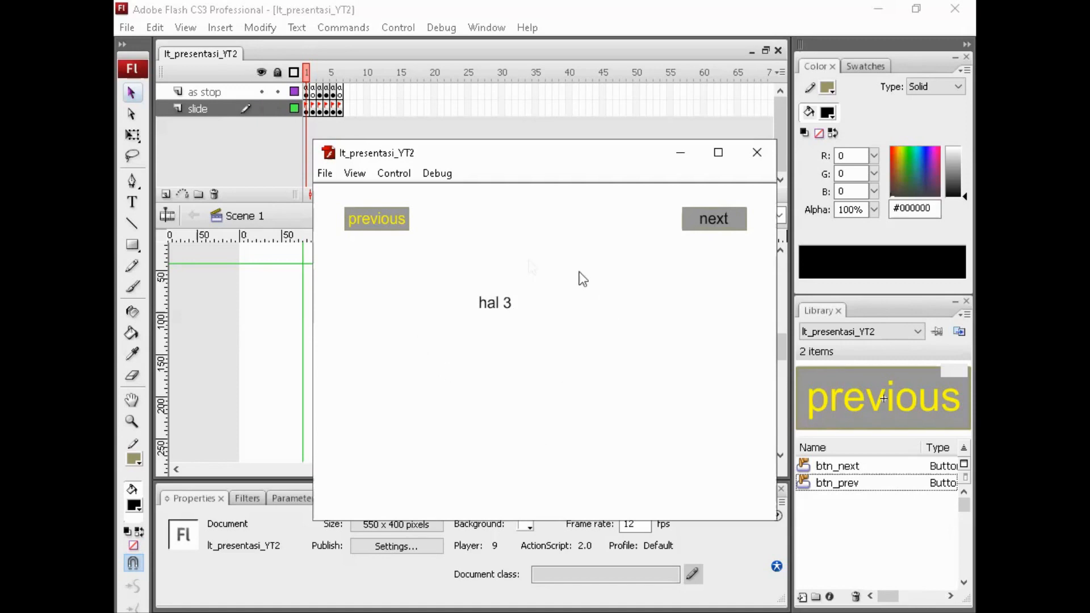
pyautogui.click(715, 221)
pyautogui.click(717, 221)
pyautogui.click(706, 223)
# Return from hal 6 to hal 1 in the second movie test using the previous buttons
pyautogui.click(390, 226)
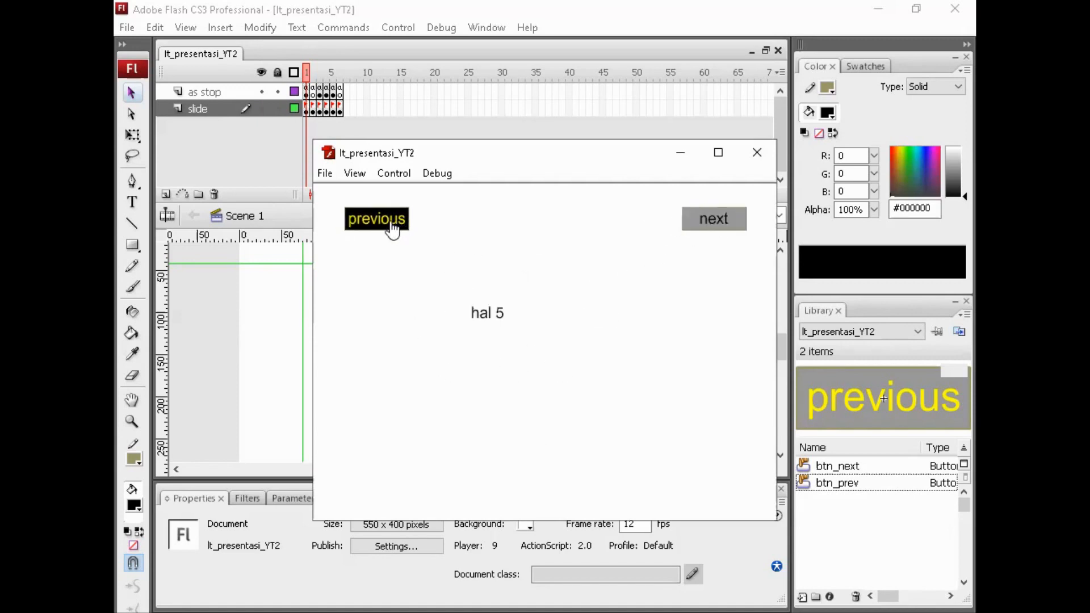
pyautogui.click(391, 226)
pyautogui.click(390, 226)
pyautogui.click(388, 226)
pyautogui.click(389, 226)
# Page the test movie forward to hal 6 and back to hal 1 once more, and close the test window
pyautogui.click(709, 222)
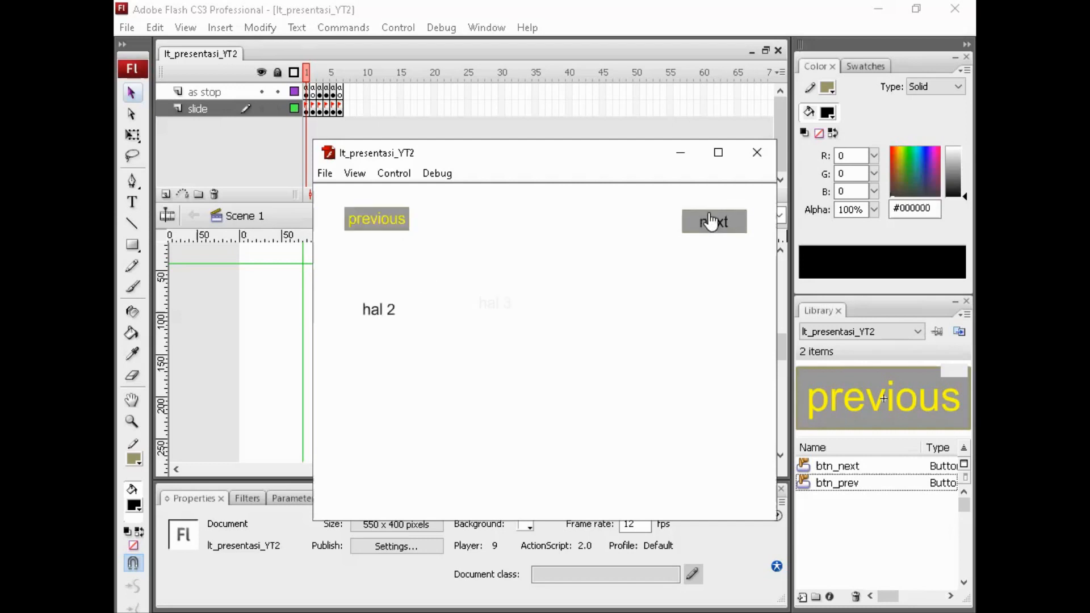
pyautogui.click(710, 217)
pyautogui.click(709, 217)
pyautogui.click(709, 217)
pyautogui.click(710, 216)
pyautogui.click(374, 220)
pyautogui.click(374, 220)
pyautogui.click(374, 220)
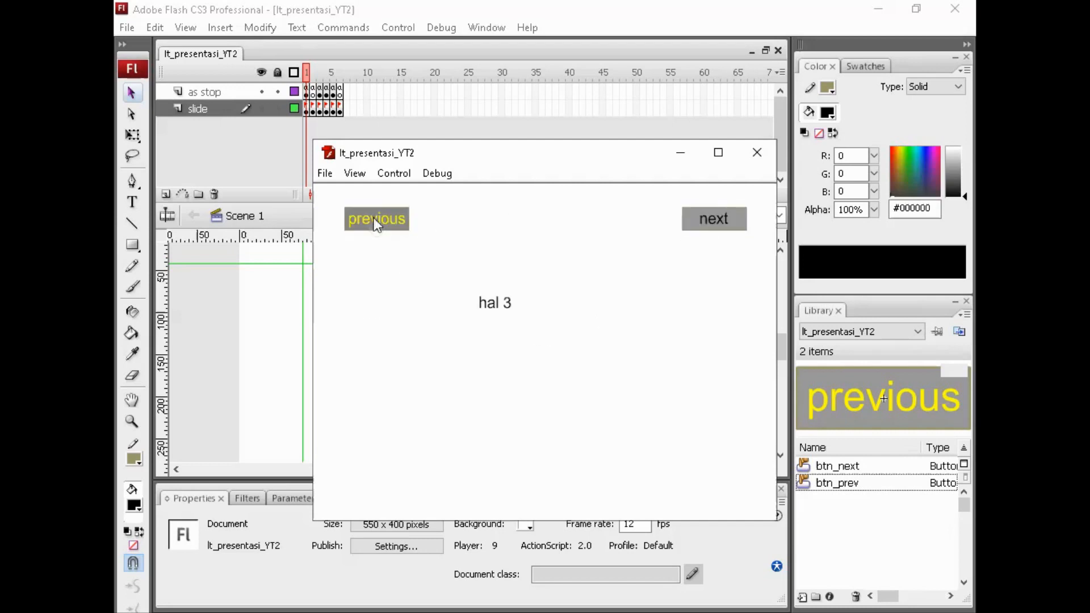
pyautogui.click(374, 219)
pyautogui.click(374, 219)
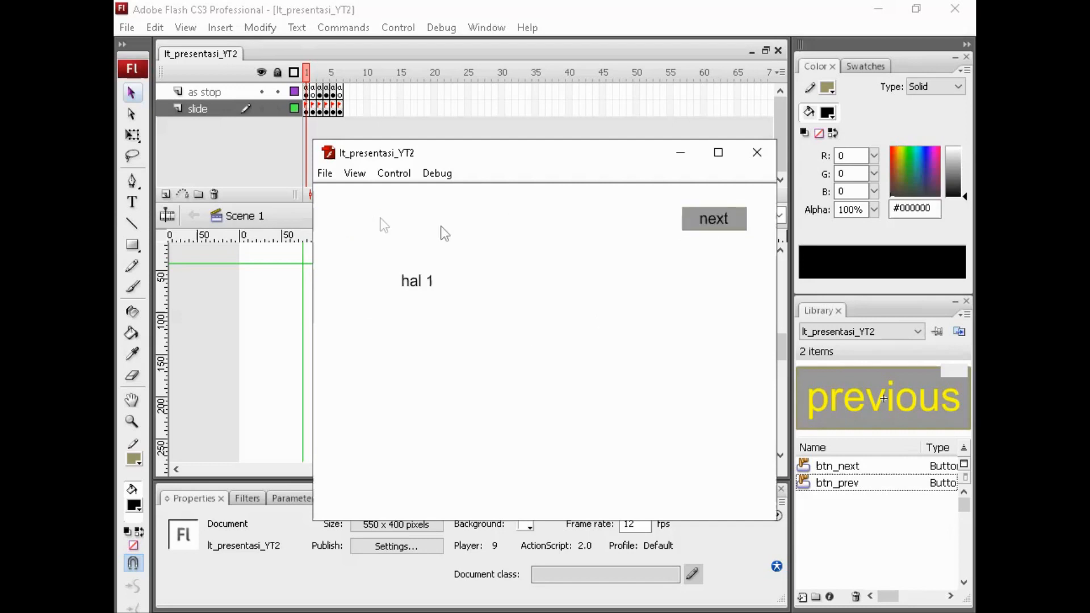
pyautogui.click(755, 161)
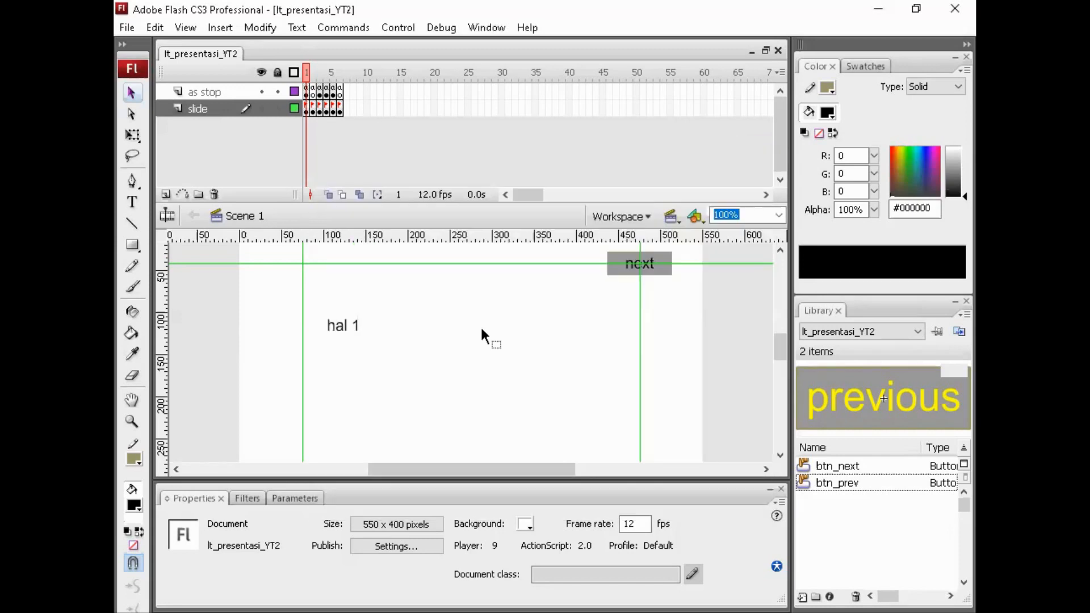
pyautogui.click(780, 251)
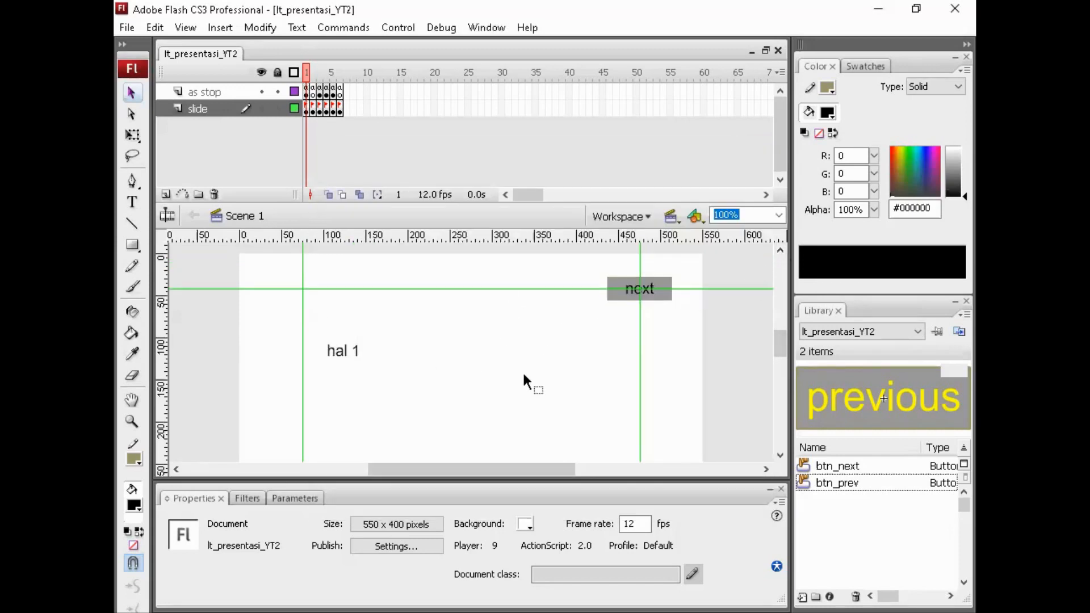